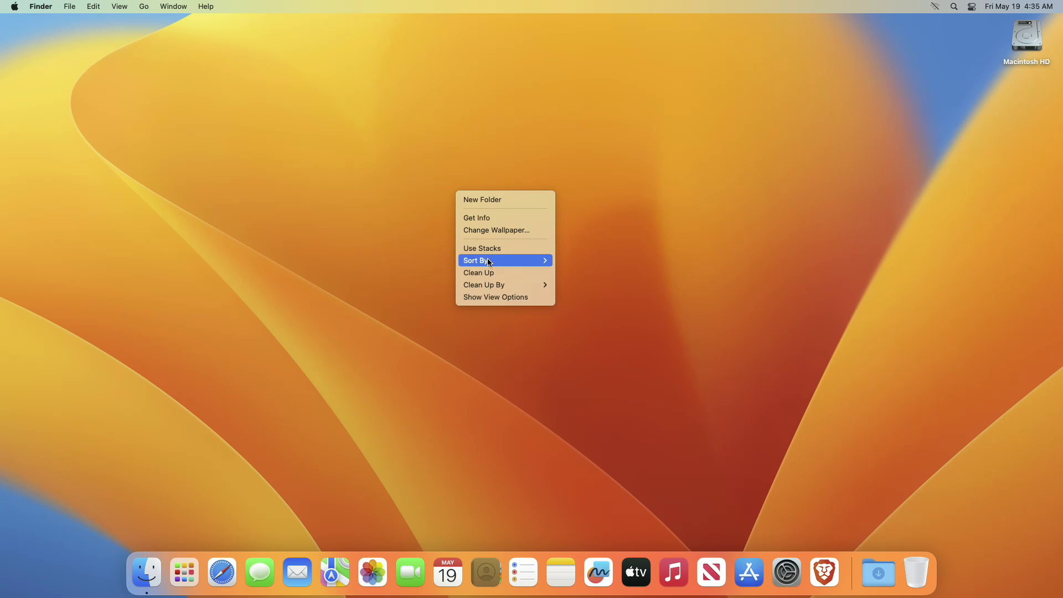
Dismiss the desktop shortcut menu, then briefly open and close Launchpad
{"action": "left_click", "coordinate": [491, 271]}
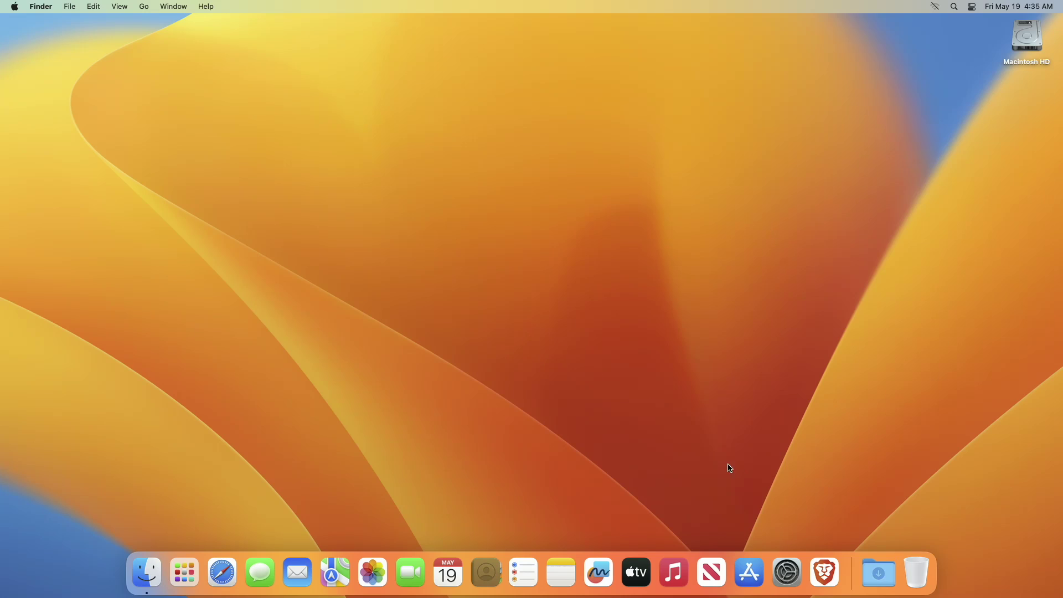
{"action": "left_click", "coordinate": [185, 571]}
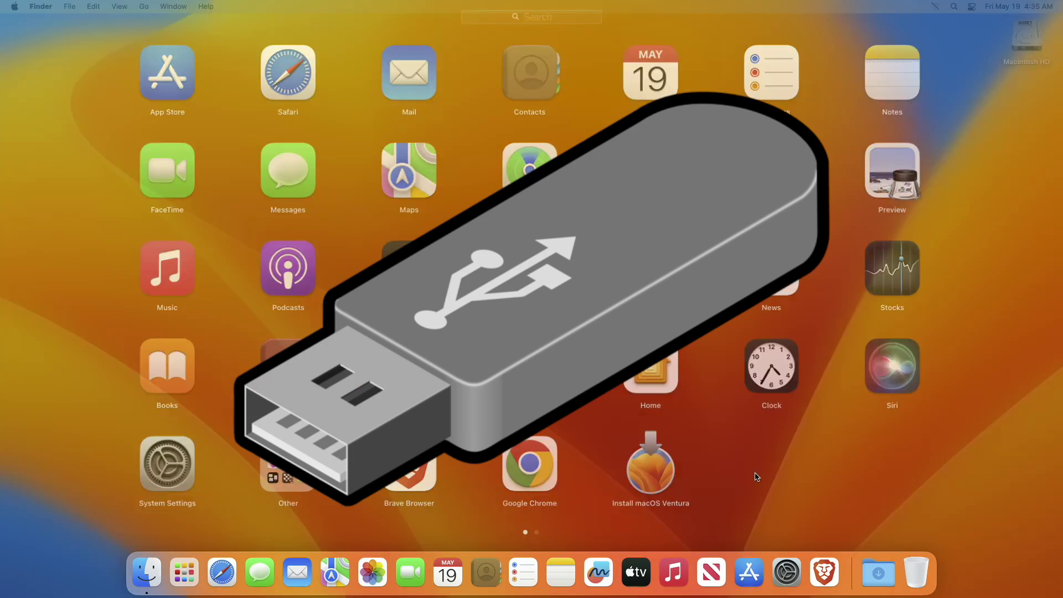
{"action": "left_click", "coordinate": [756, 477]}
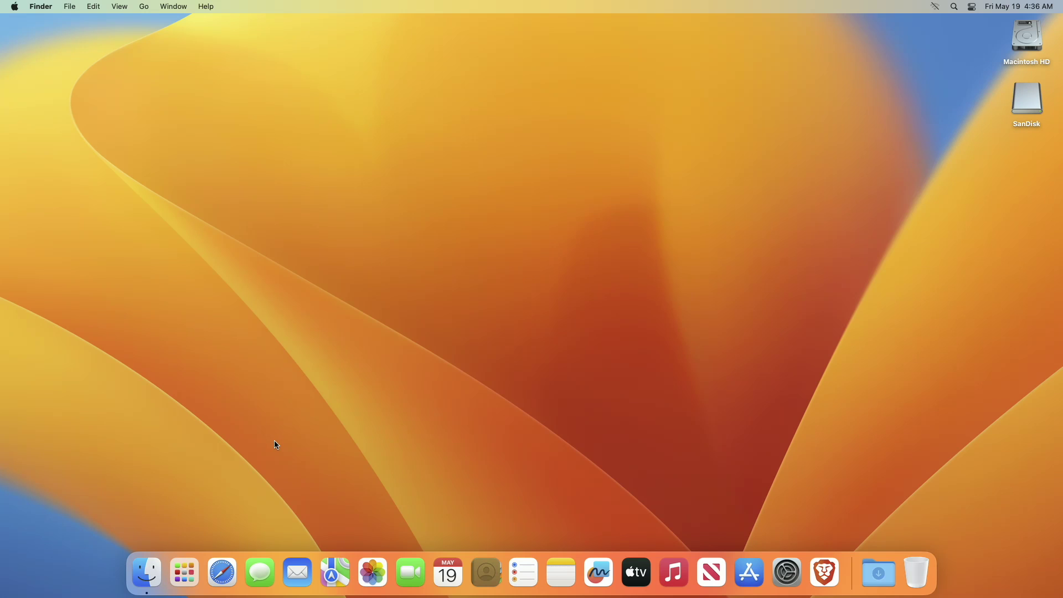
Launch Disk Utility via Spotlight and select the SanDisk USB drive
{"action": "key", "text": "super+space"}
{"action": "type", "text": "disk"}
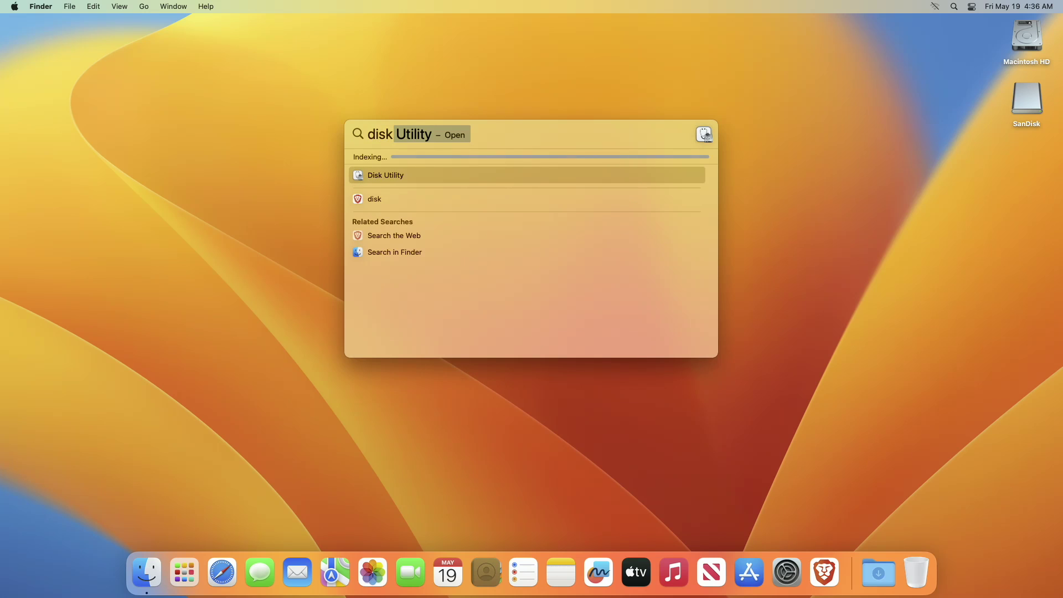
{"action": "key", "text": "Return"}
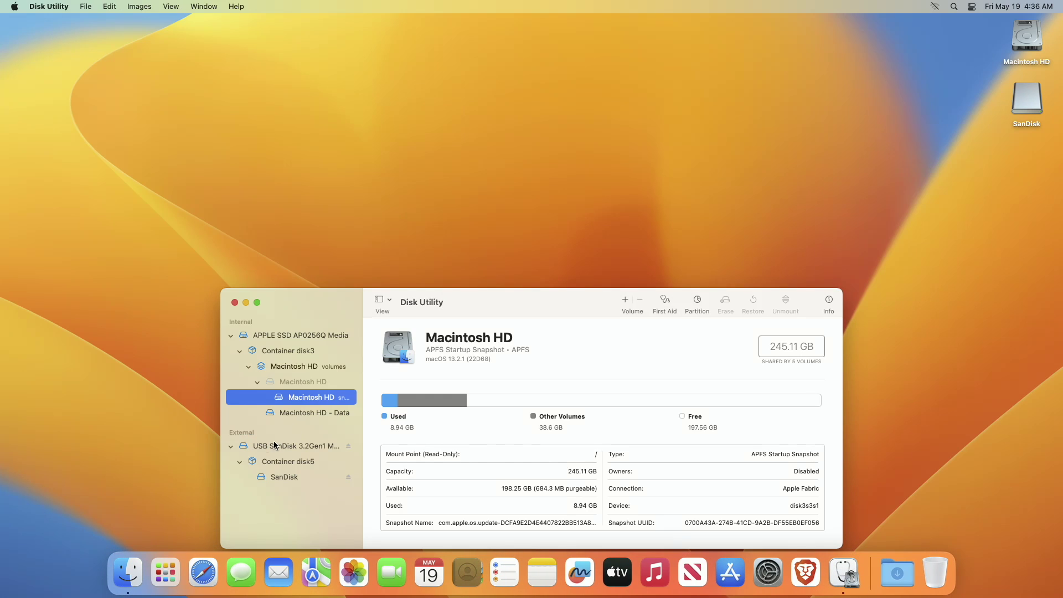
{"action": "left_click", "coordinate": [278, 450]}
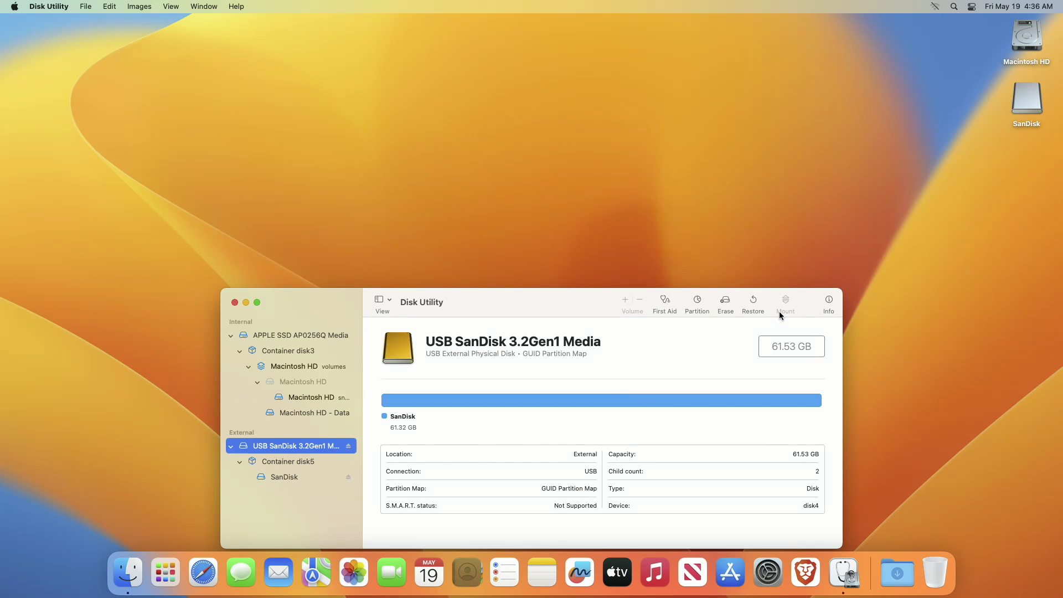
Erase the SanDisk drive as Mac OS Extended (Journaled) named USB
{"action": "left_click", "coordinate": [725, 303]}
{"action": "left_click", "coordinate": [553, 430]}
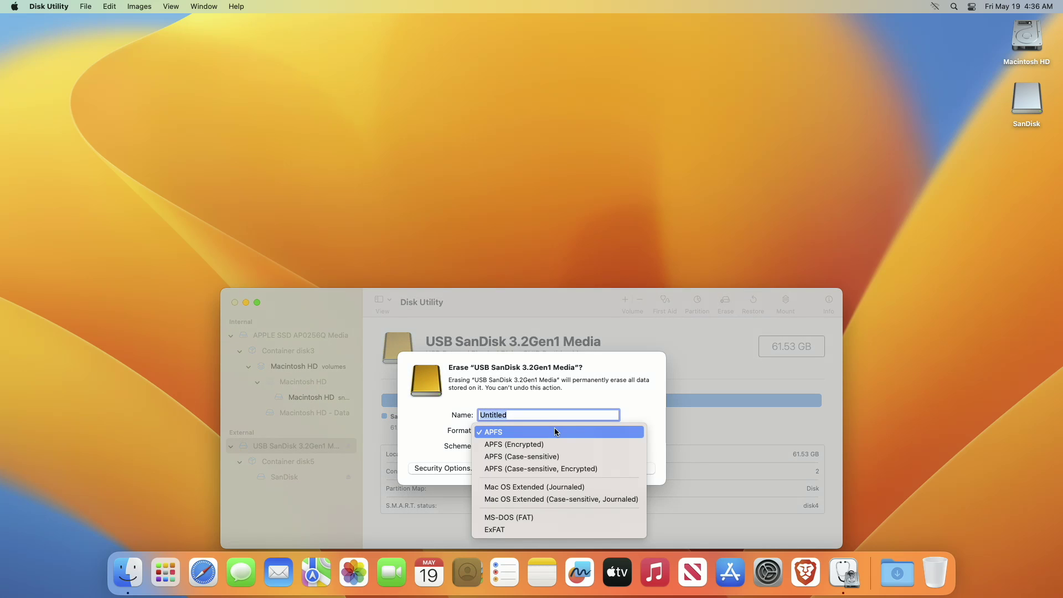
{"action": "left_click", "coordinate": [542, 485]}
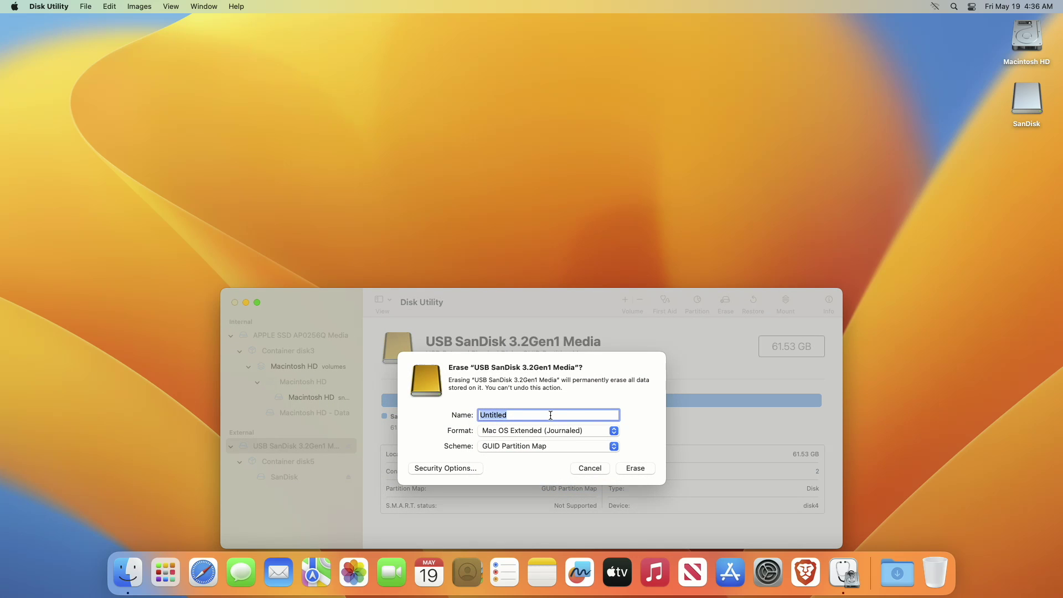
{"action": "type", "text": "USB"}
{"action": "left_click", "coordinate": [641, 469]}
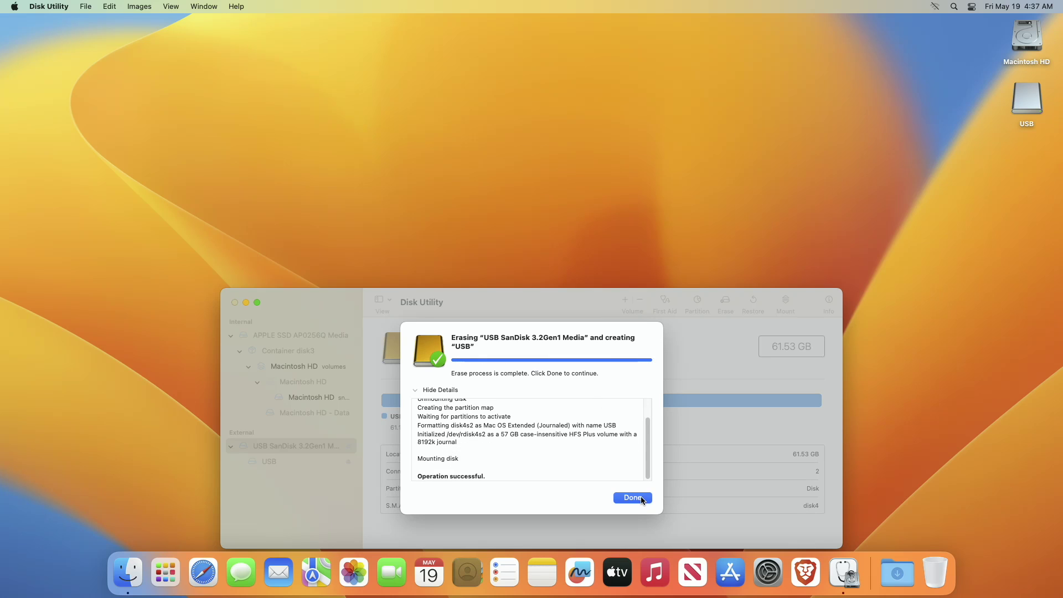
{"action": "left_click", "coordinate": [632, 497]}
{"action": "left_click", "coordinate": [49, 6]}
Quit Disk Utility and launch Terminal via Spotlight
{"action": "left_click", "coordinate": [60, 107]}
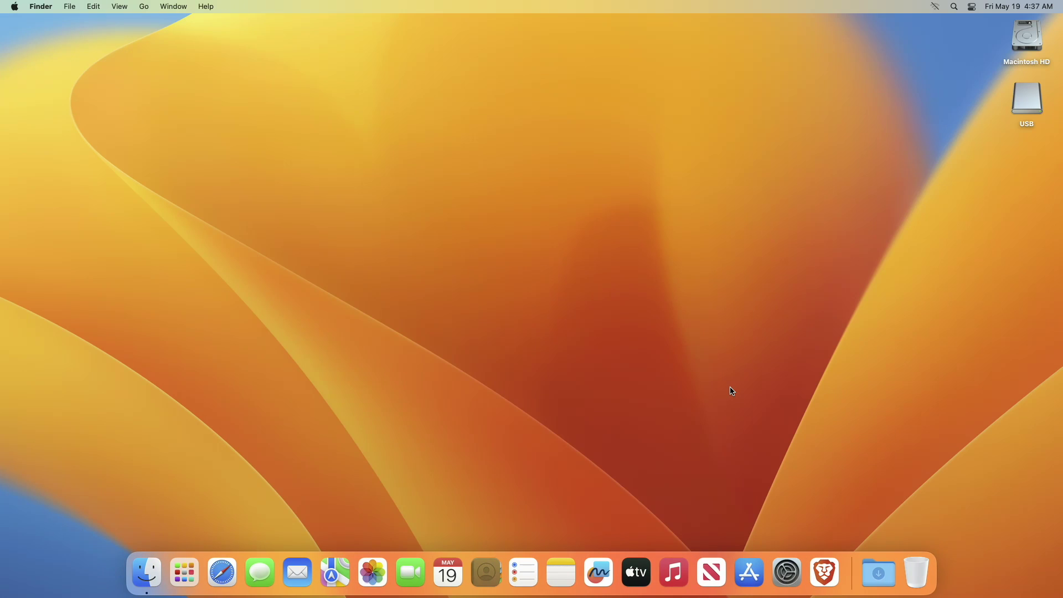
{"action": "key", "text": "super+space"}
{"action": "type", "text": "ter"}
{"action": "key", "text": "Return"}
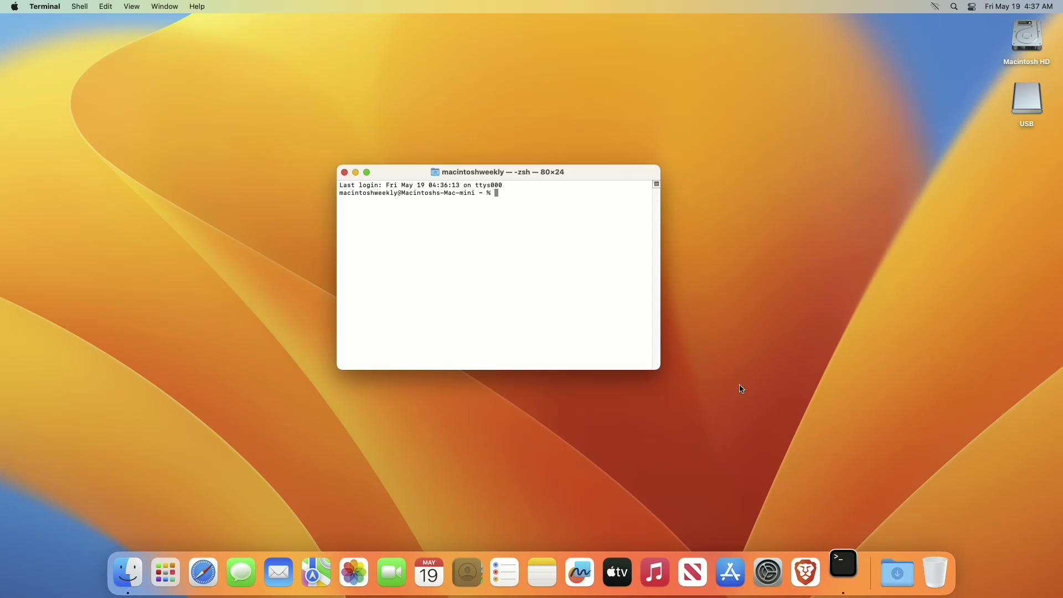
Select the Ventura createinstallmedia command on Apple's bootable-installer page in Brave
{"action": "left_click", "coordinate": [805, 573]}
{"action": "scroll", "coordinate": [572, 445], "scroll_direction": "down", "scroll_amount": 15}
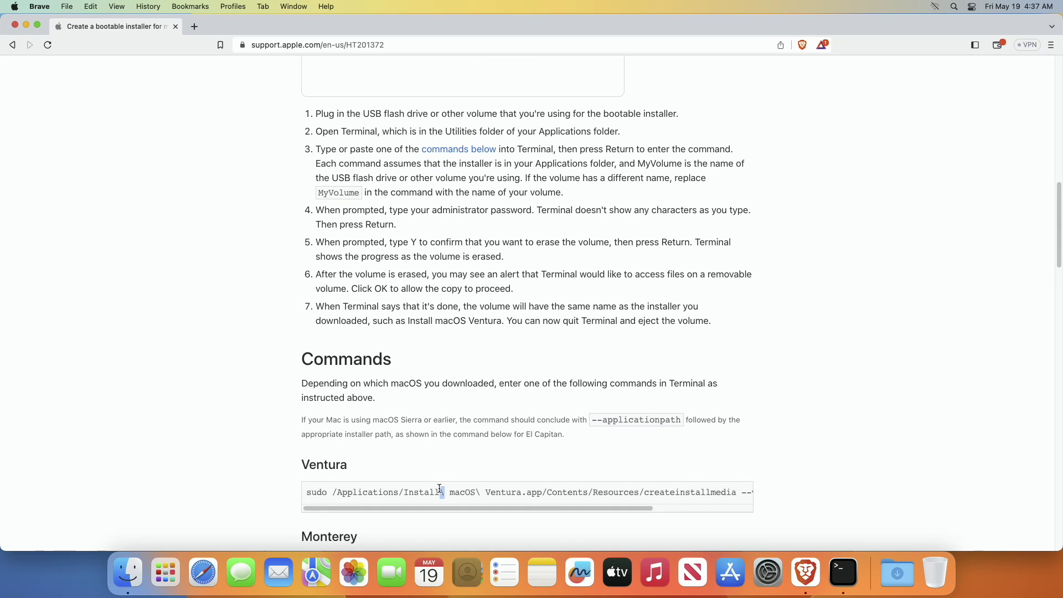
{"action": "triple_click", "coordinate": [441, 490]}
{"action": "key", "text": "super+c"}
Quit Brave, then paste and run the createinstallmedia command with USB as the volume
{"action": "left_click", "coordinate": [40, 7]}
{"action": "left_click", "coordinate": [68, 168]}
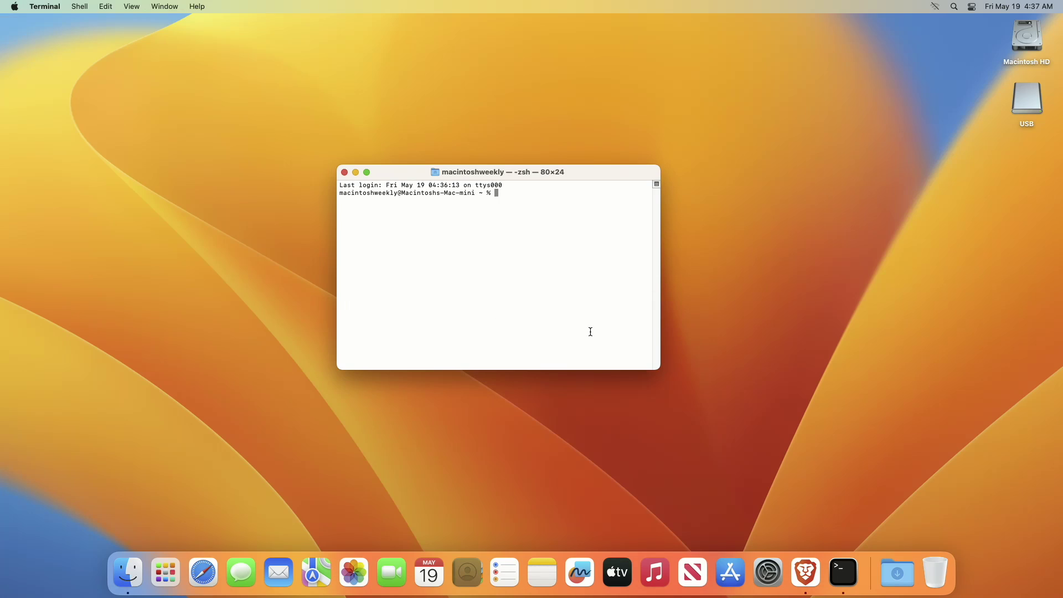
{"action": "key", "text": "super+v"}
{"action": "key", "text": "BackSpace"}
{"action": "key", "text": "BackSpace"}
{"action": "key", "text": "BackSpace"}
{"action": "key", "text": "BackSpace"}
{"action": "key", "text": "BackSpace"}
{"action": "key", "text": "BackSpace"}
{"action": "key", "text": "BackSpace"}
{"action": "key", "text": "BackSpace"}
{"action": "key", "text": "BackSpace"}
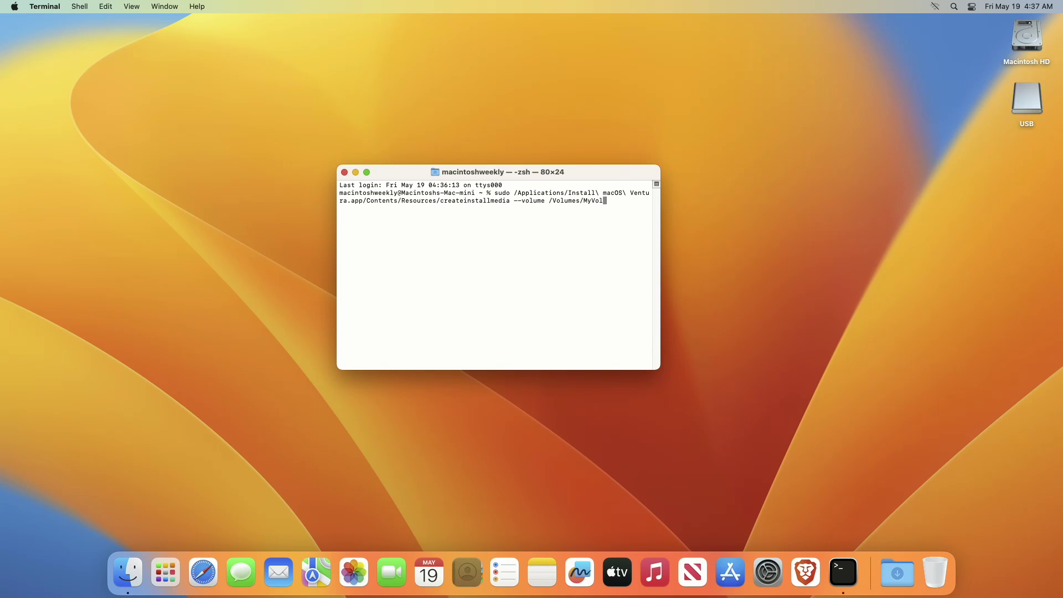
{"action": "type", "text": "USB"}
{"action": "key", "text": "Return"}
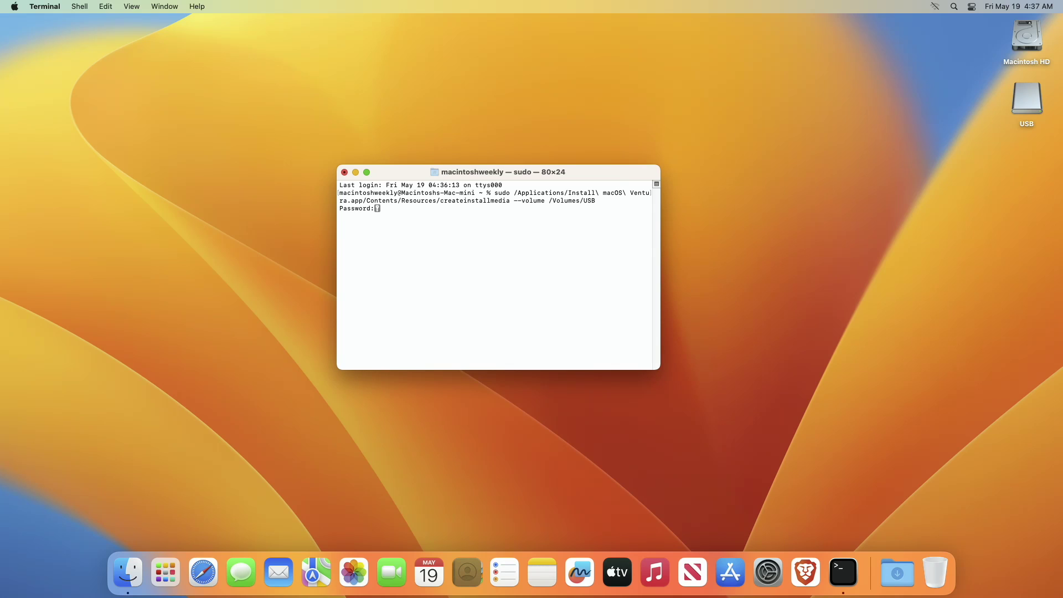
Authorise with the admin password, confirm erasing USB with y, and allow Terminal volume access
{"action": "key", "text": "Return"}
{"action": "type", "text": "y"}
{"action": "key", "text": "Return"}
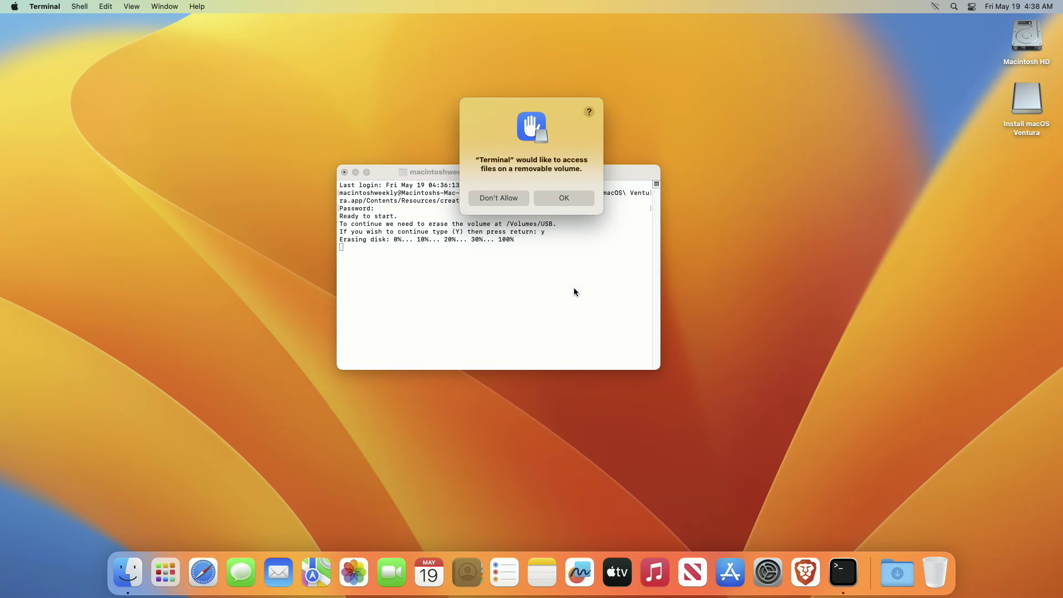
{"action": "left_click", "coordinate": [562, 201]}
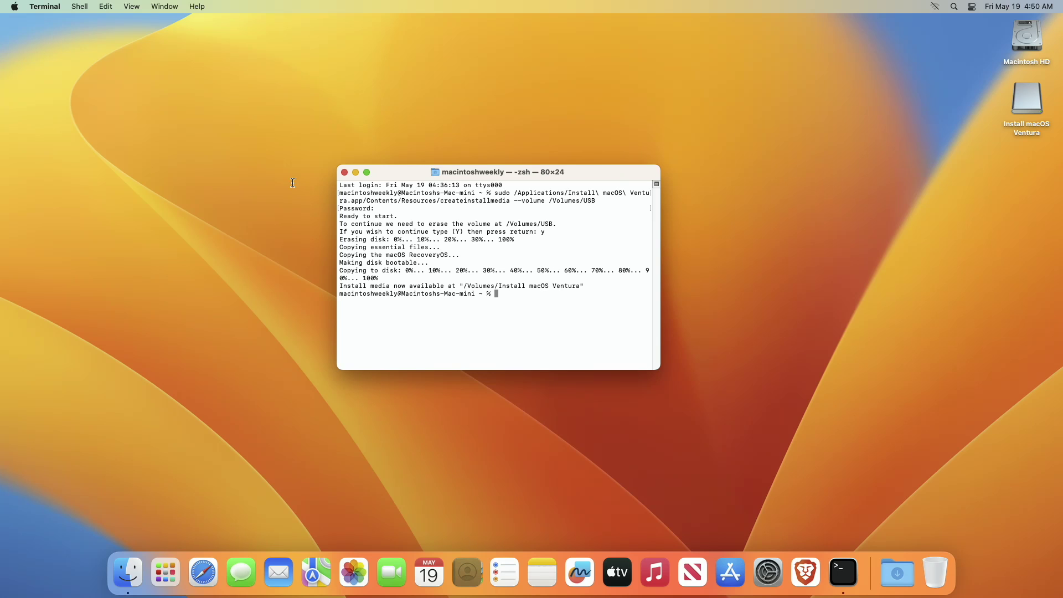
Quit Terminal and restart the Mac from the Apple menu
{"action": "left_click", "coordinate": [44, 6]}
{"action": "left_click", "coordinate": [50, 142]}
{"action": "left_click", "coordinate": [15, 6]}
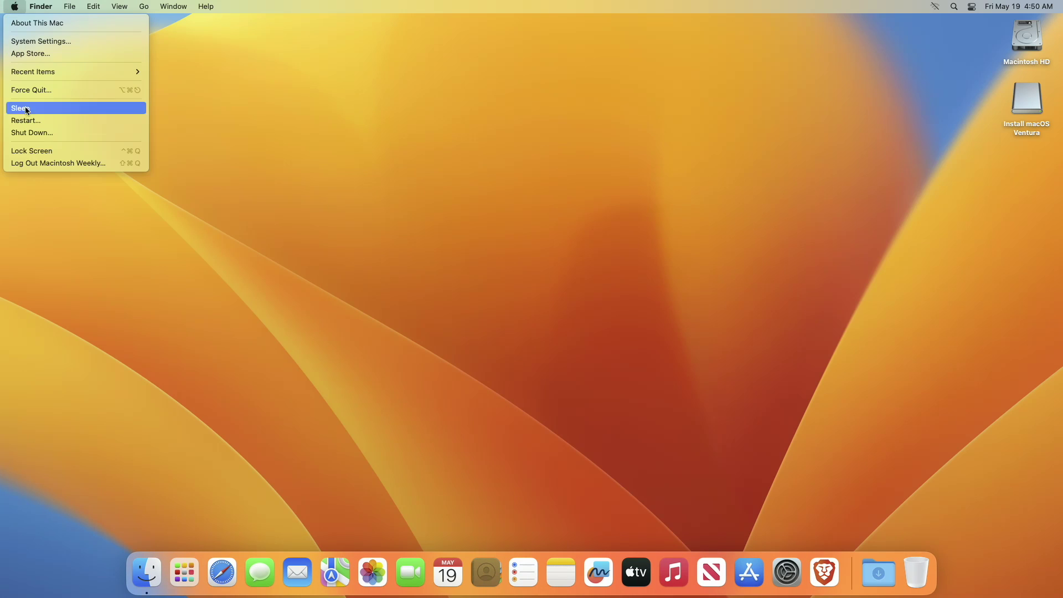
{"action": "left_click", "coordinate": [41, 117]}
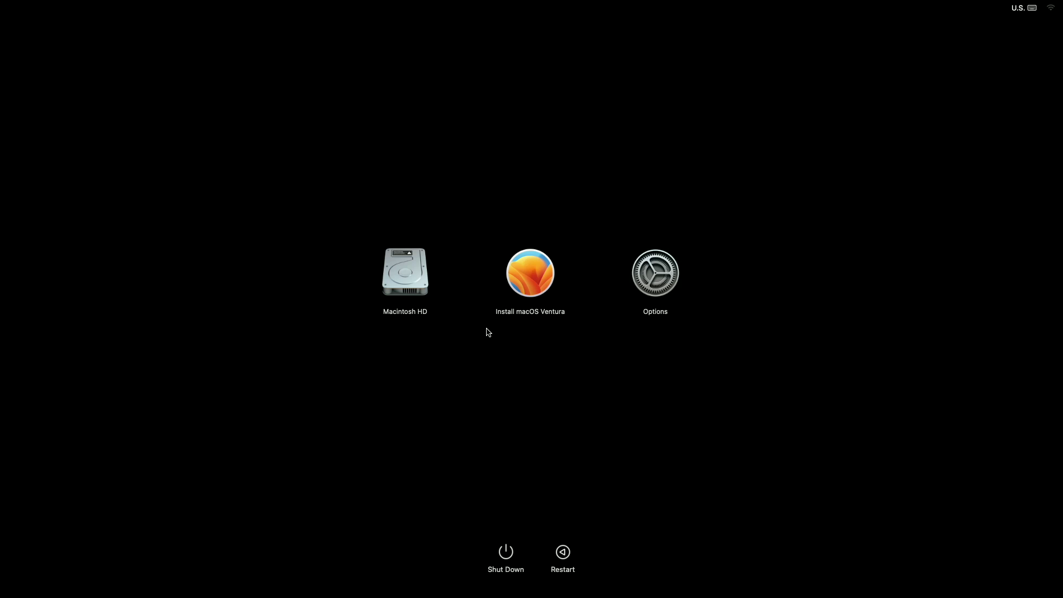
Boot from Install macOS Ventura, quit the installer, and launch Disk Utility from Recovery
{"action": "left_click", "coordinate": [529, 273]}
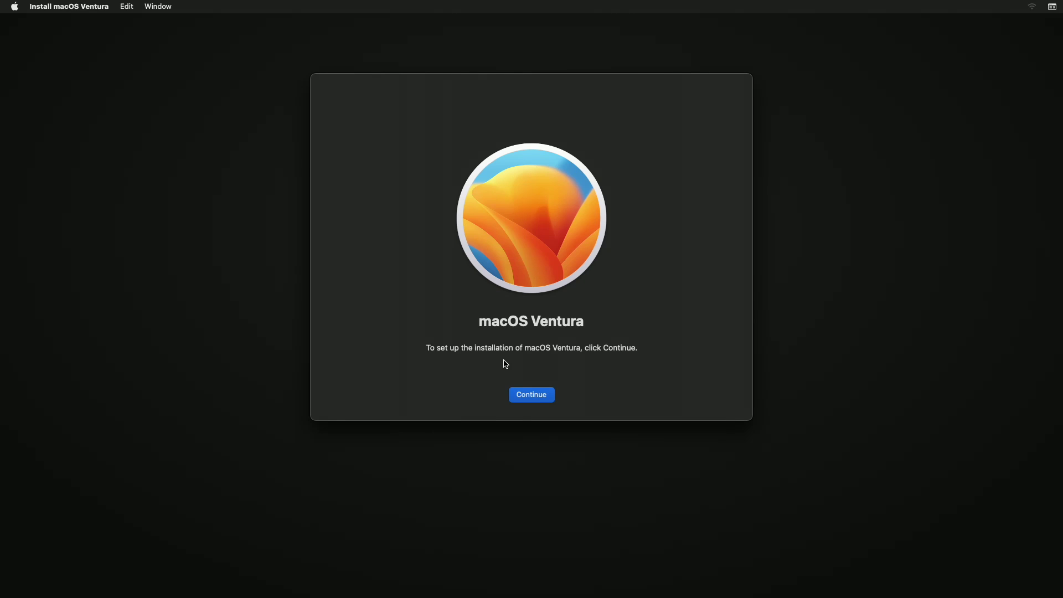
{"action": "left_click", "coordinate": [58, 6]}
{"action": "left_click", "coordinate": [75, 120]}
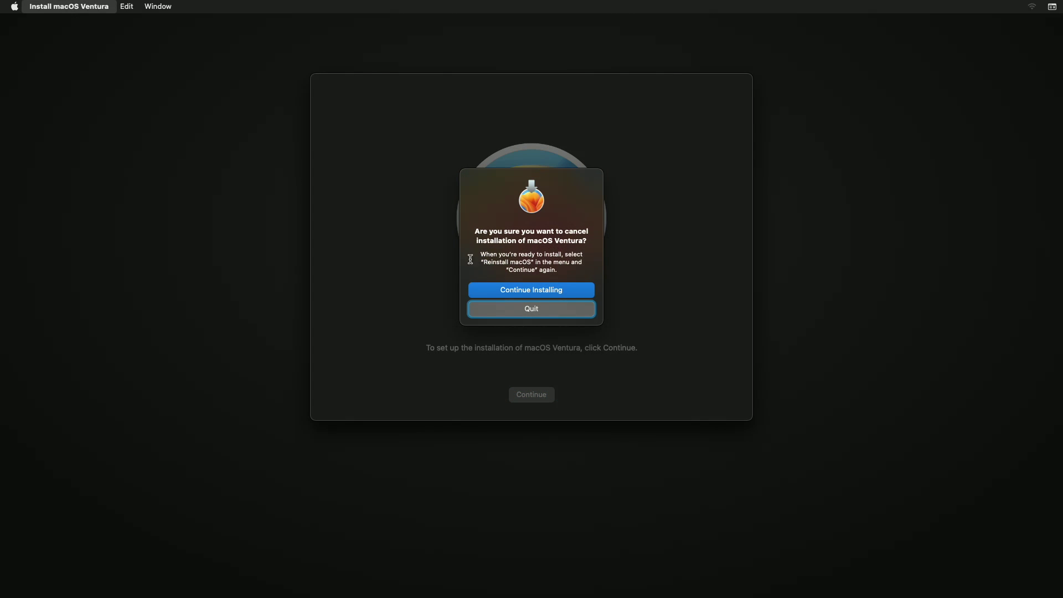
{"action": "left_click", "coordinate": [530, 312]}
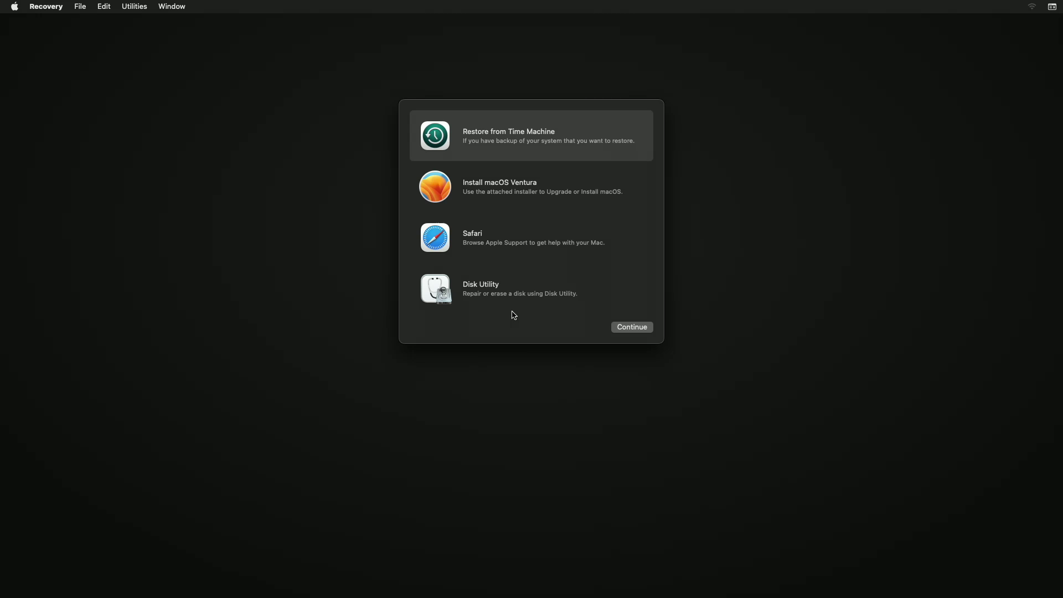
{"action": "left_click", "coordinate": [501, 308]}
{"action": "left_click", "coordinate": [630, 328]}
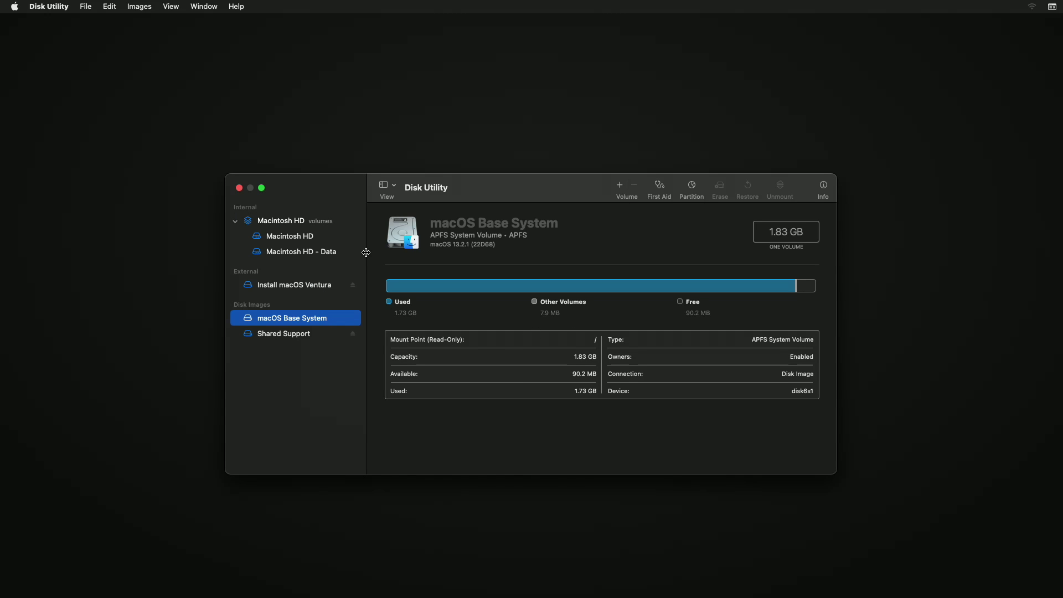
Show all devices and select the TUF ESD-T1A external SSD
{"action": "left_click", "coordinate": [383, 185]}
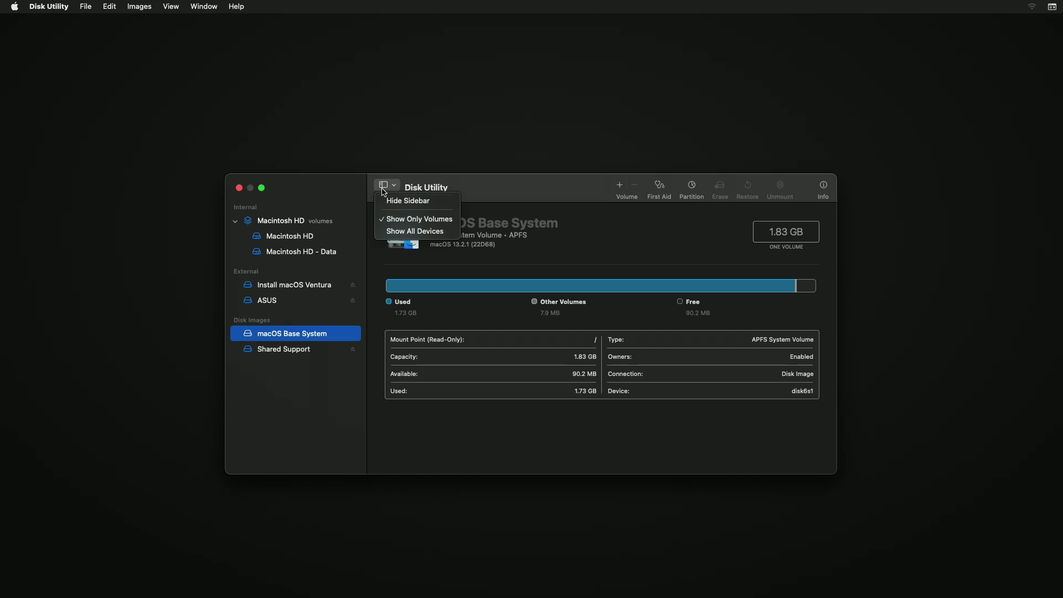
{"action": "left_click", "coordinate": [397, 231]}
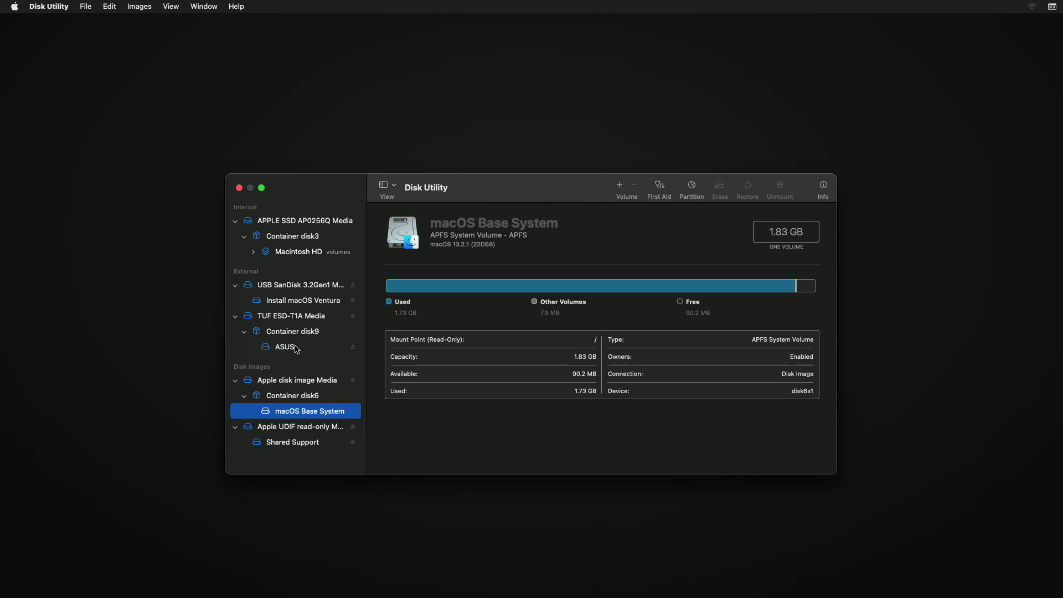
{"action": "left_click", "coordinate": [307, 321]}
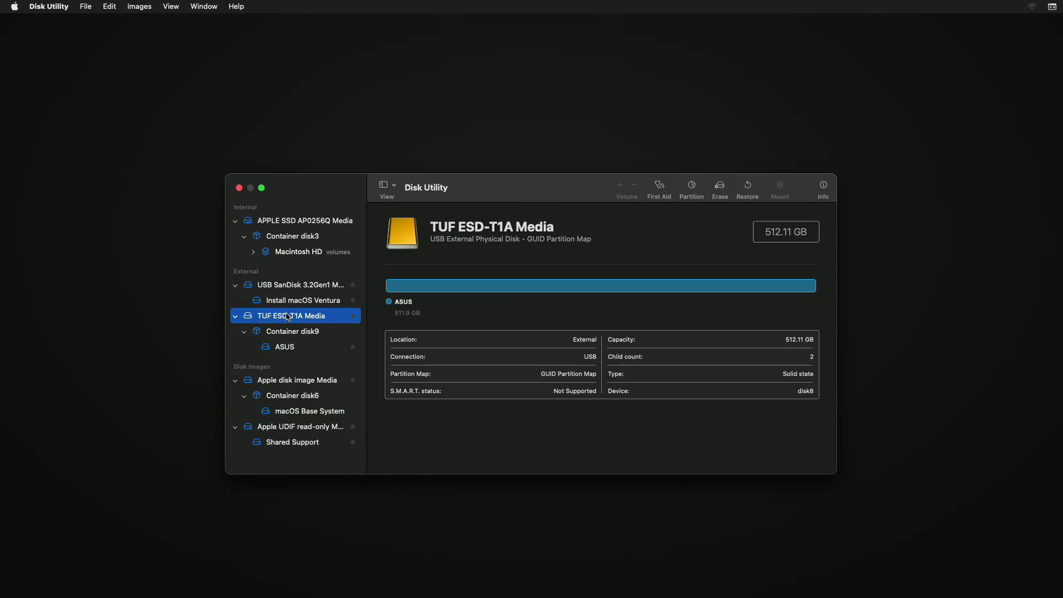
Erase the SSD as APFS with GUID Partition Map, naming it ASUS TUF
{"action": "left_click", "coordinate": [721, 191]}
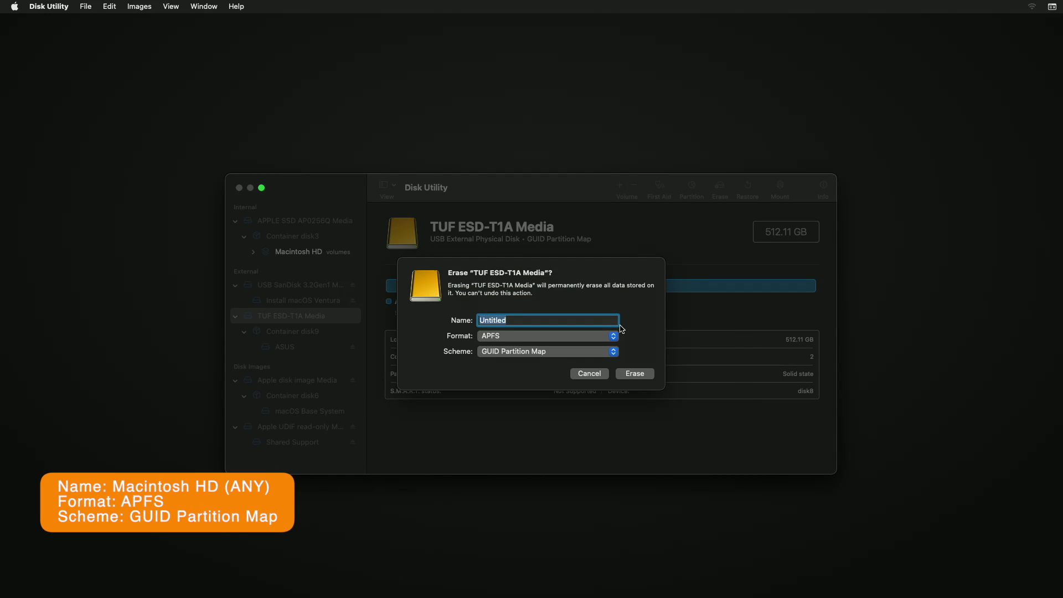
{"action": "key", "text": "BackSpace"}
{"action": "type", "text": "ASUS TUF"}
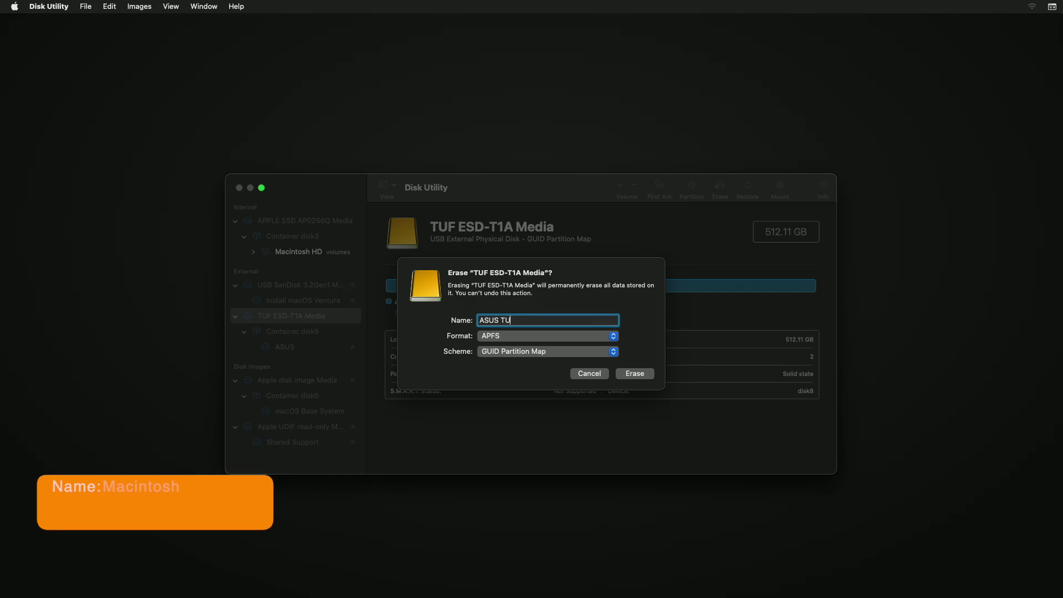
{"action": "left_click", "coordinate": [640, 375]}
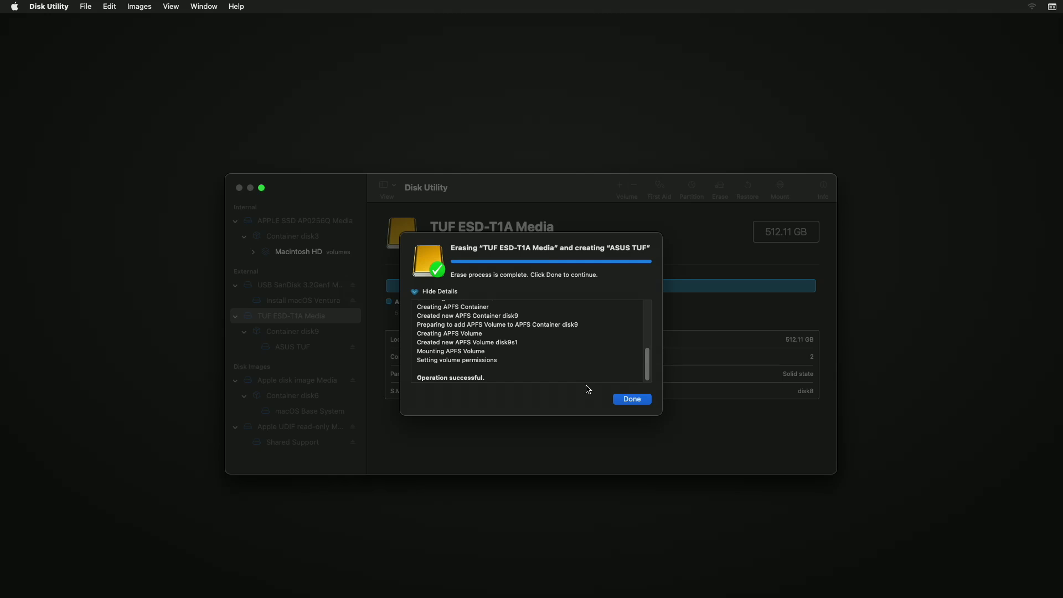
{"action": "left_click", "coordinate": [642, 396]}
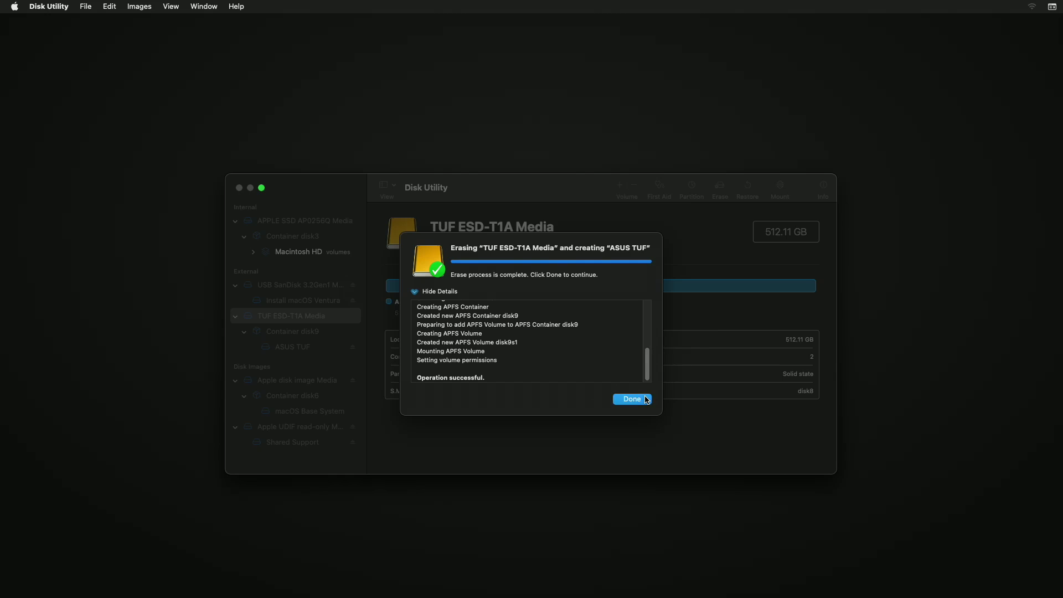
Open the macOS Ventura installer, accept the licence, and pick ASUS TUF as the destination
{"action": "left_click", "coordinate": [239, 188]}
{"action": "left_click", "coordinate": [522, 210]}
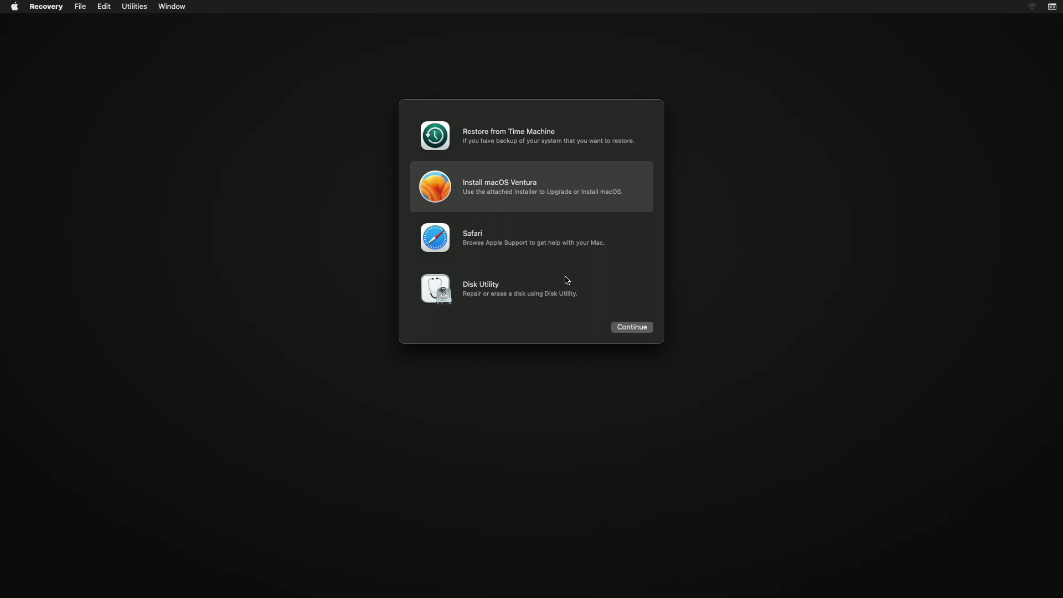
{"action": "left_click", "coordinate": [636, 328]}
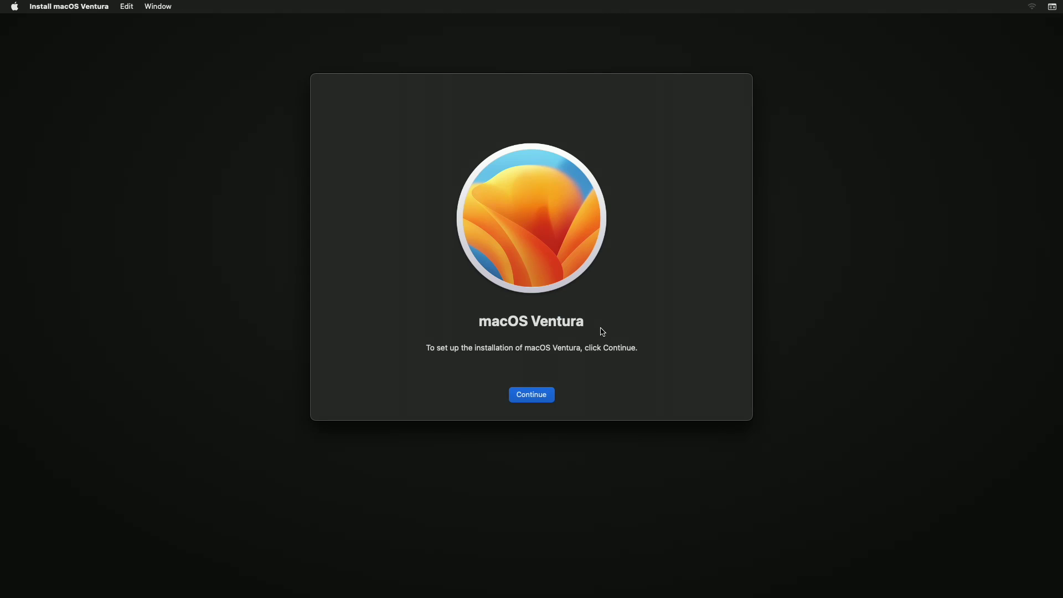
{"action": "key", "text": "Return"}
{"action": "left_click", "coordinate": [570, 394]}
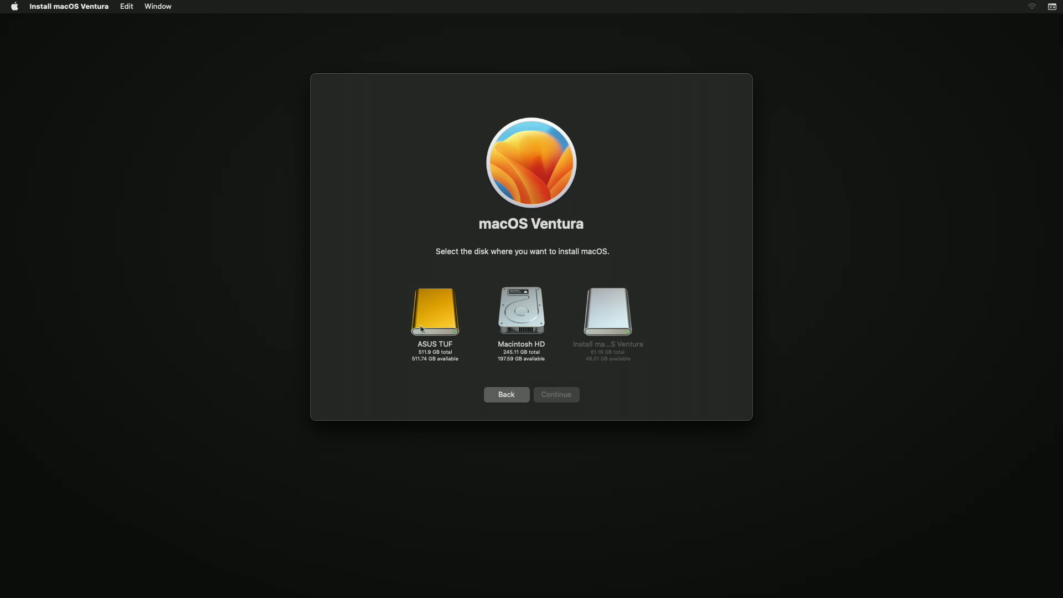
{"action": "left_click", "coordinate": [420, 329]}
{"action": "left_click", "coordinate": [573, 393]}
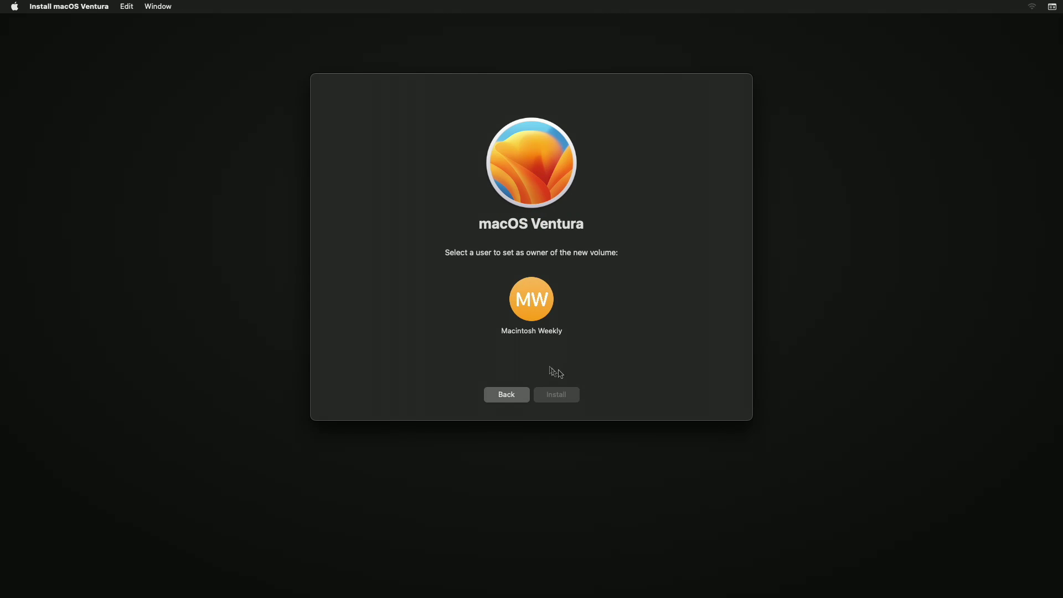
Set the existing user as volume owner and start installing with the administrator and owner passwords
{"action": "left_click", "coordinate": [529, 320]}
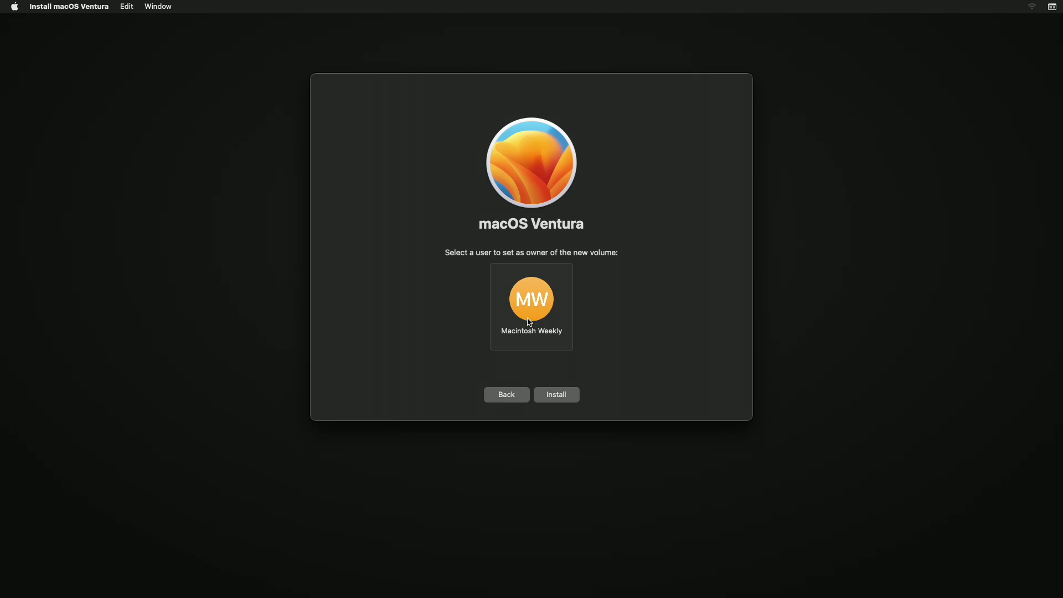
{"action": "left_click", "coordinate": [552, 391]}
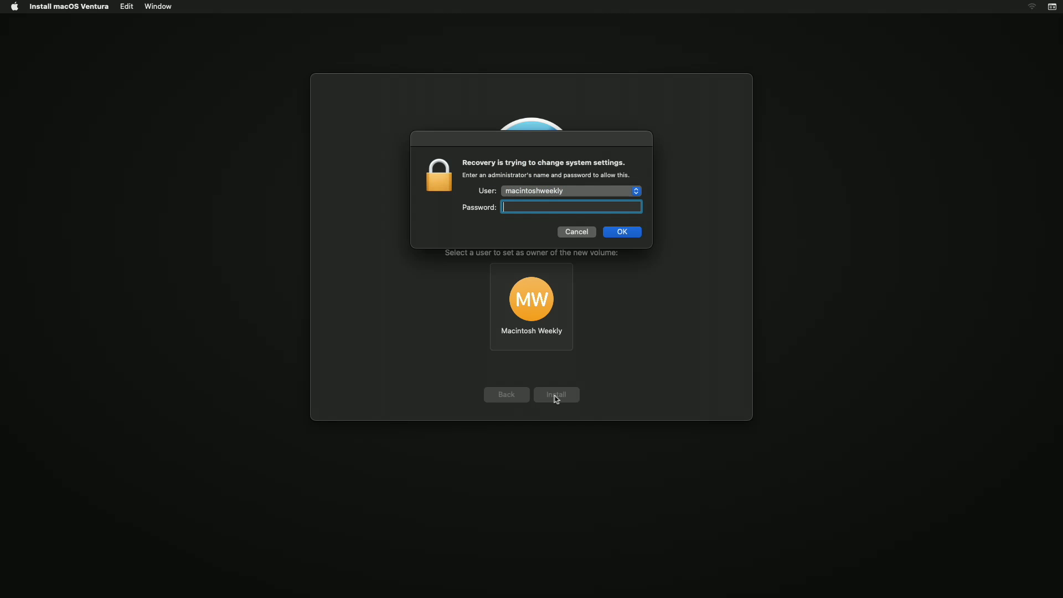
{"action": "type", "text": "*****"}
{"action": "key", "text": "Return"}
{"action": "type", "text": "********"}
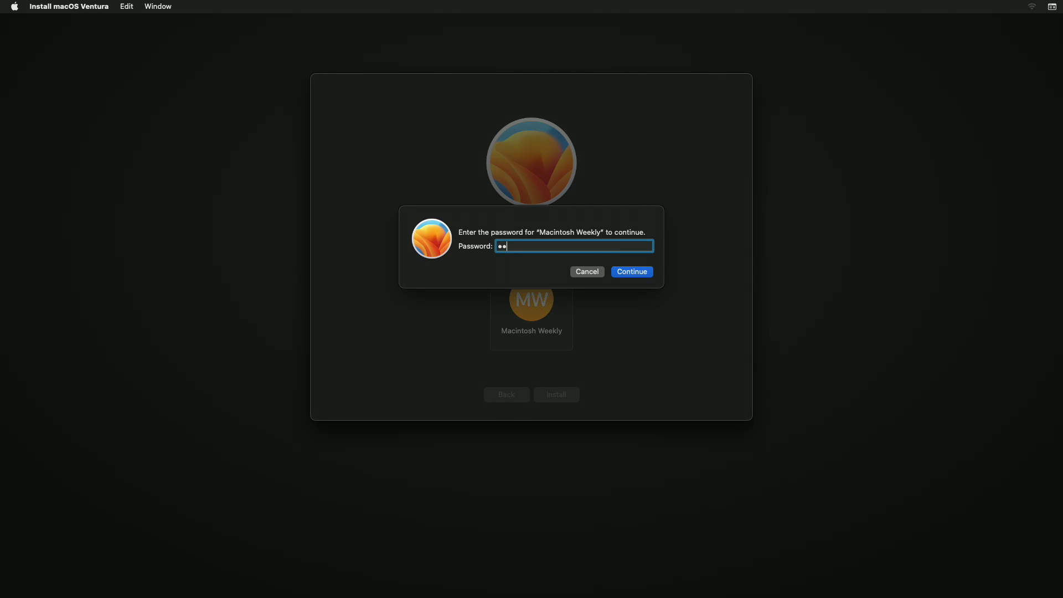
{"action": "key", "text": "Return"}
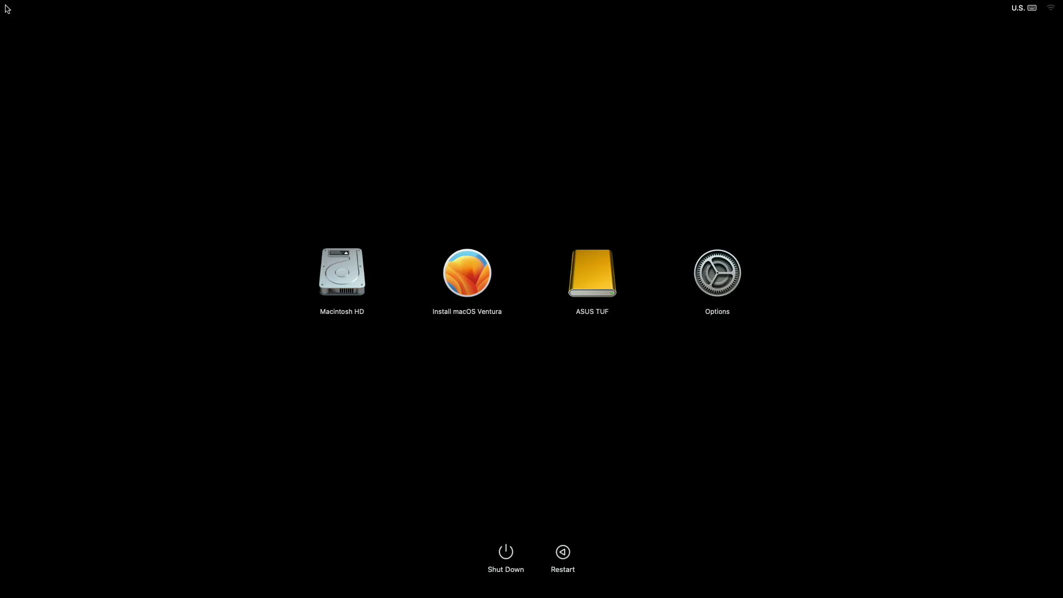
Select ASUS TUF in Startup Manager and start up from it
{"action": "left_click", "coordinate": [614, 275]}
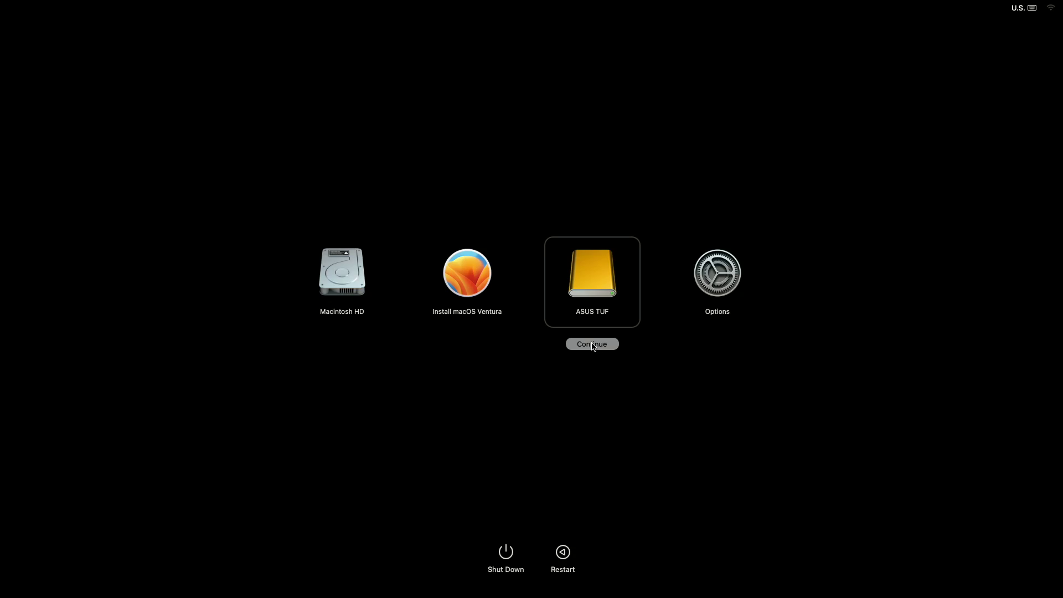
{"action": "left_click", "coordinate": [591, 345]}
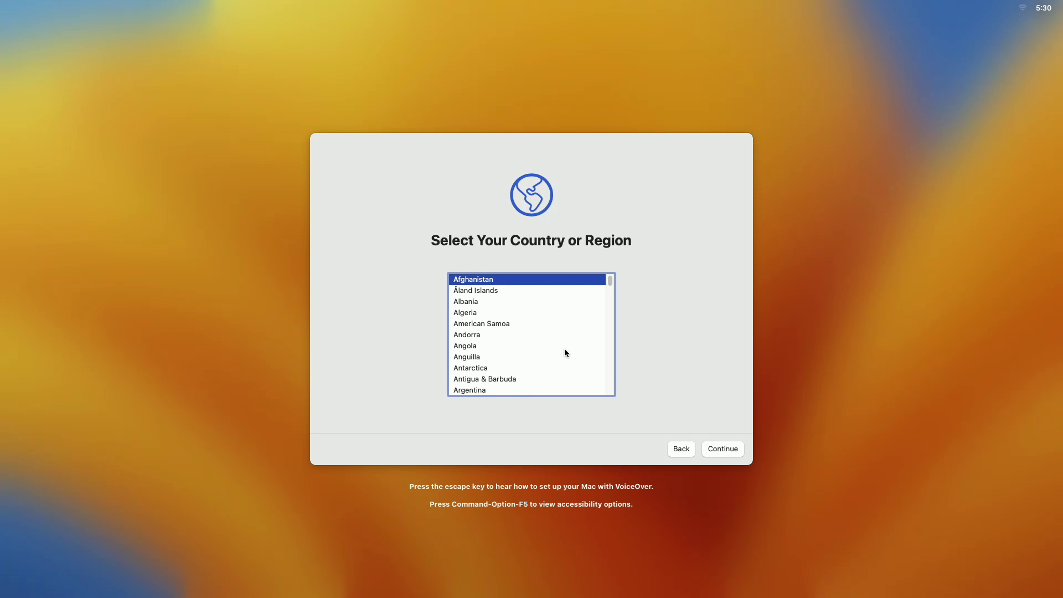
Choose United States, skip Accessibility, Migration and Apple ID, and agree to the terms
{"action": "scroll", "coordinate": [563, 347], "scroll_direction": "down", "scroll_amount": 6}
{"action": "scroll", "coordinate": [562, 347], "scroll_direction": "down", "scroll_amount": 20}
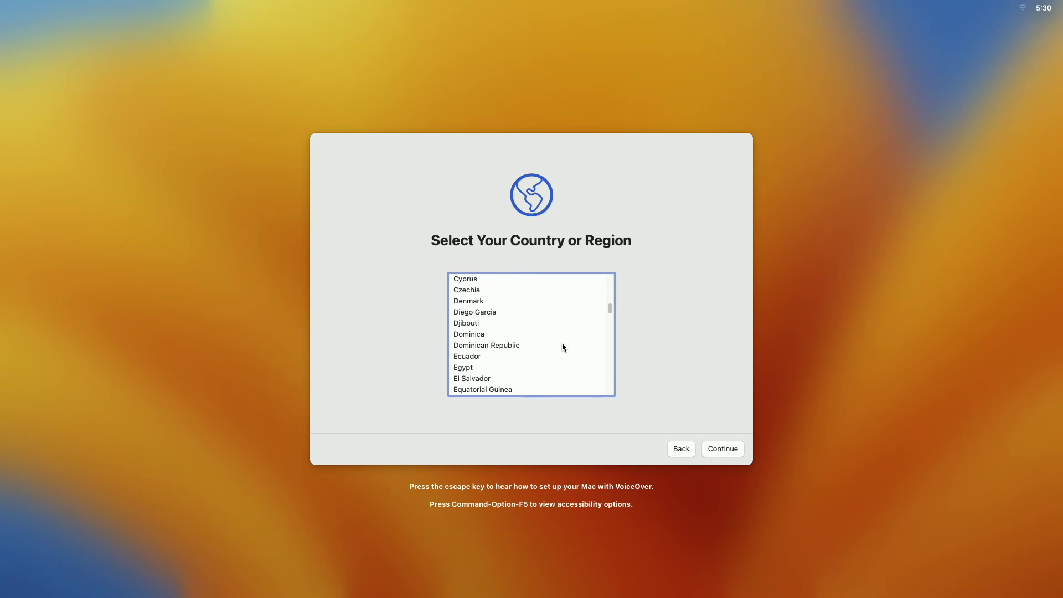
{"action": "left_click", "coordinate": [541, 327]}
{"action": "left_click", "coordinate": [725, 450]}
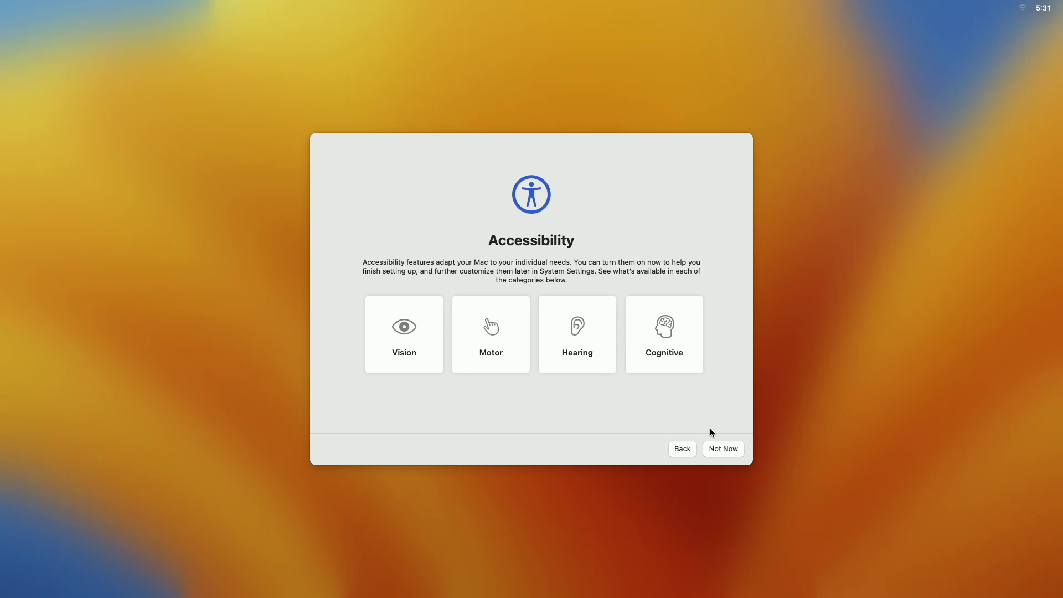
{"action": "left_click", "coordinate": [723, 449]}
{"action": "left_click", "coordinate": [720, 448]}
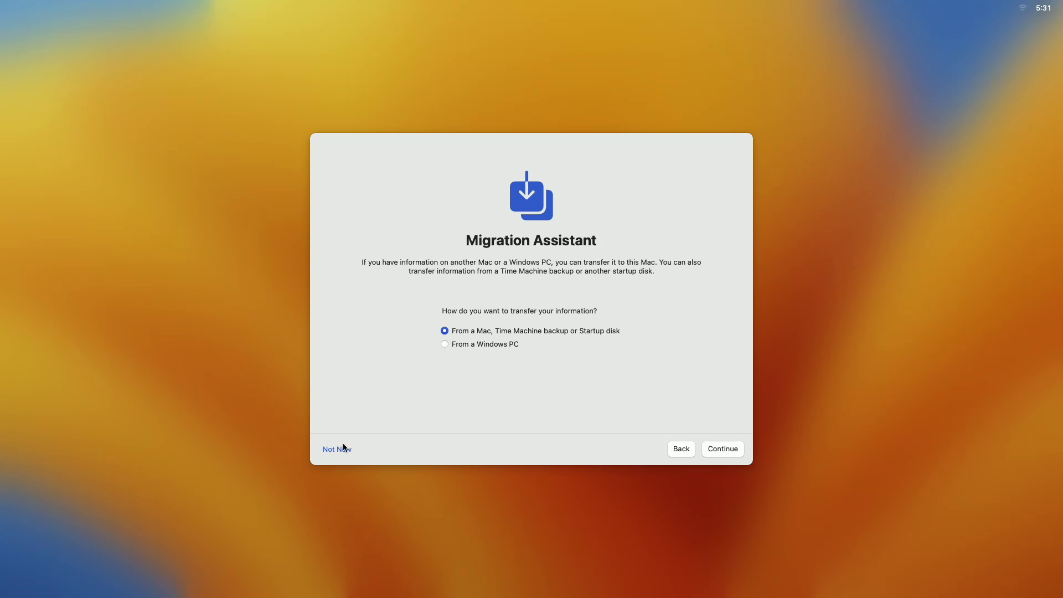
{"action": "left_click", "coordinate": [344, 448]}
{"action": "left_click", "coordinate": [343, 449]}
{"action": "left_click", "coordinate": [563, 350]}
{"action": "left_click", "coordinate": [728, 452]}
{"action": "left_click", "coordinate": [541, 355]}
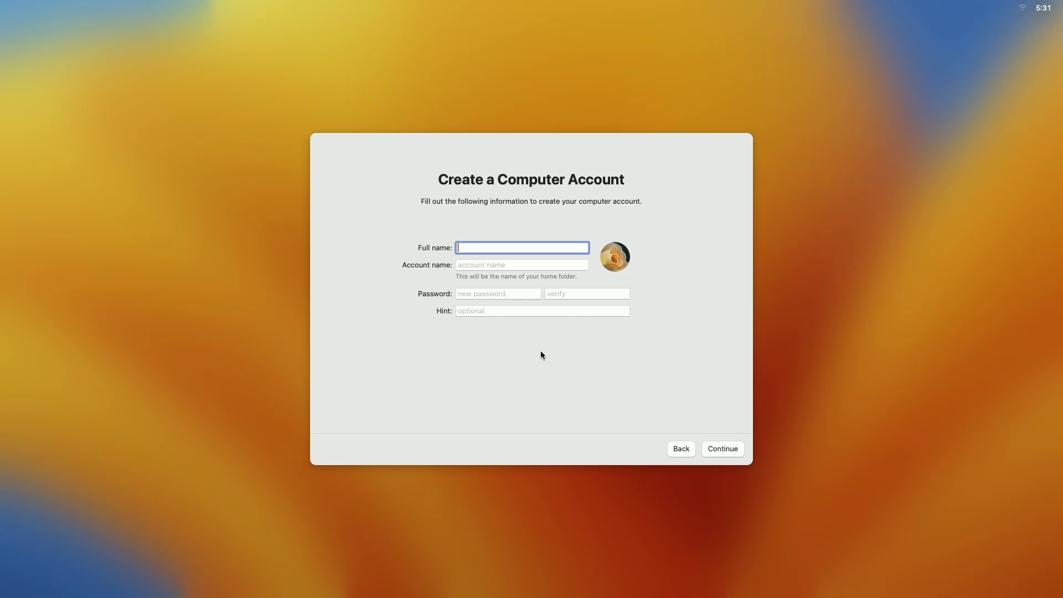
Create the local account with full name, a password, and an initials monogram picture
{"action": "type", "text": "Macintosh Weekly"}
{"action": "key", "text": "Tab"}
{"action": "key", "text": "Tab"}
{"action": "type", "text": "1234"}
{"action": "key", "text": "Tab"}
{"action": "type", "text": "1234"}
{"action": "left_click", "coordinate": [614, 255]}
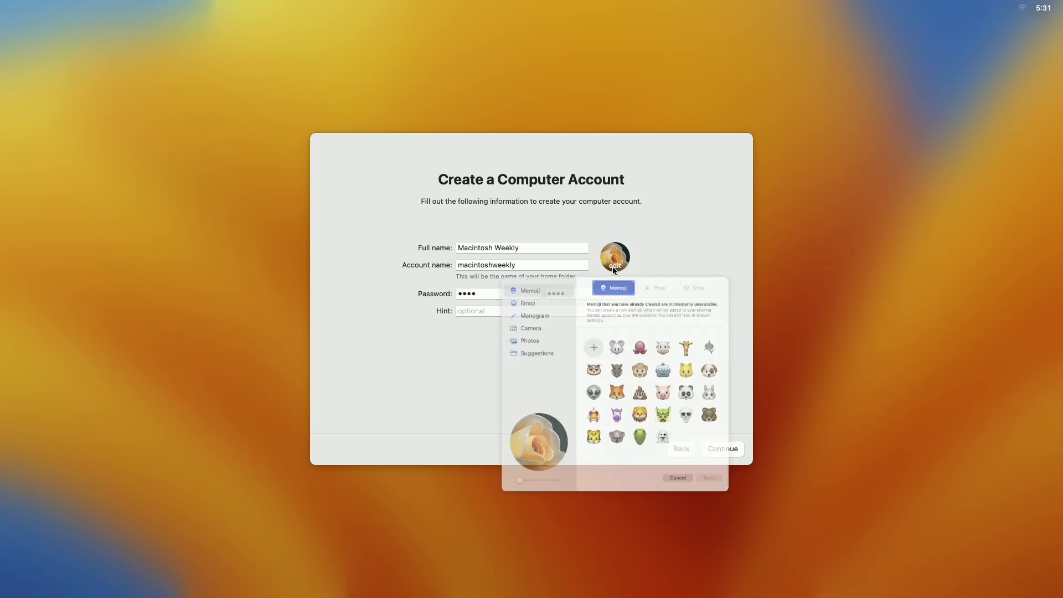
{"action": "left_click", "coordinate": [501, 334]}
{"action": "key", "text": "Return"}
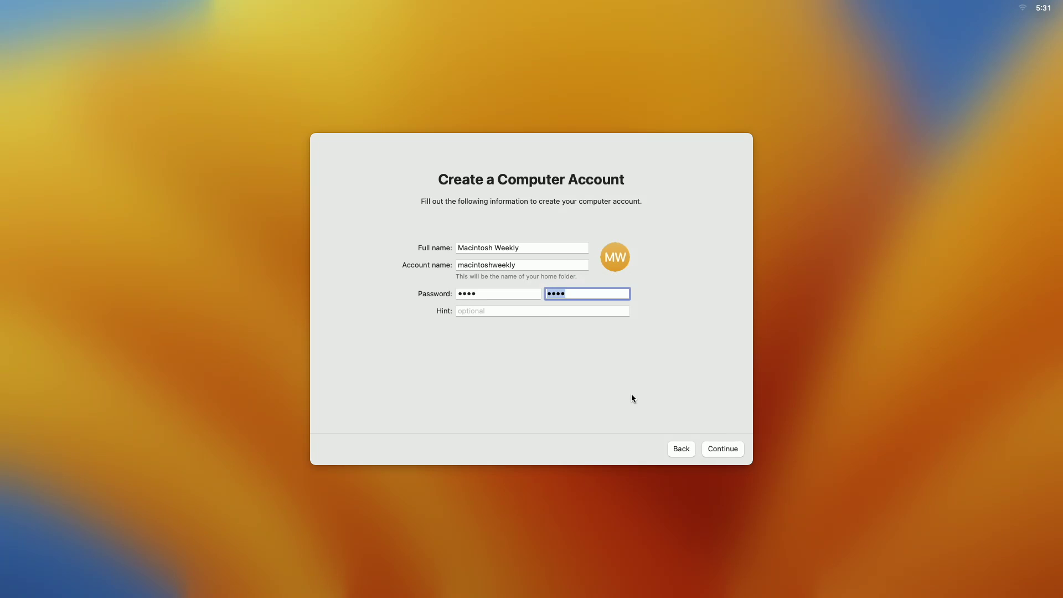
{"action": "key", "text": "Return"}
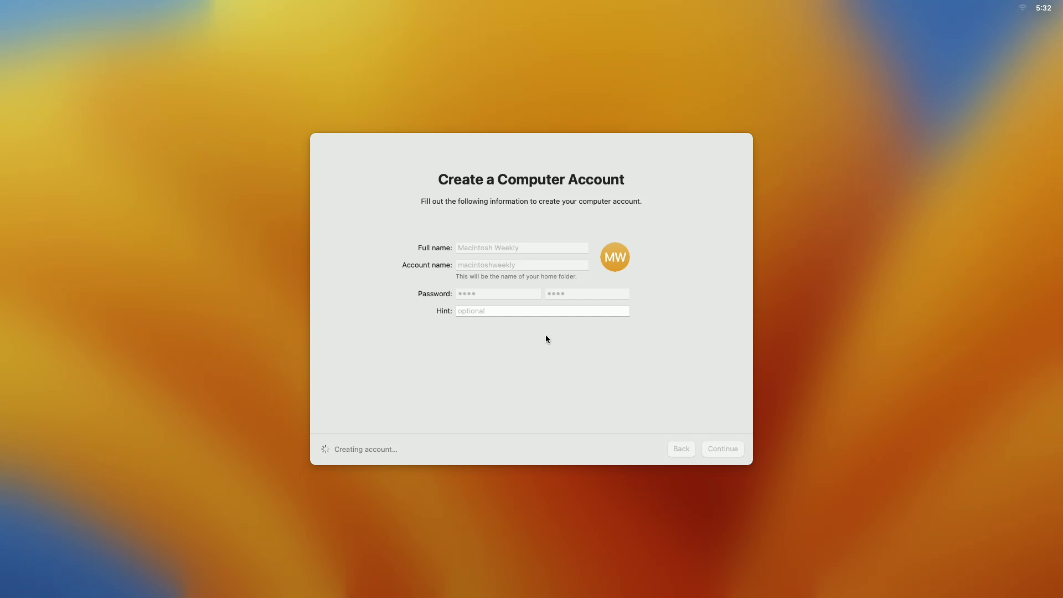
Decline Location Services and accept time zone, analytics, Screen Time and default appearance
{"action": "key", "text": "Return"}
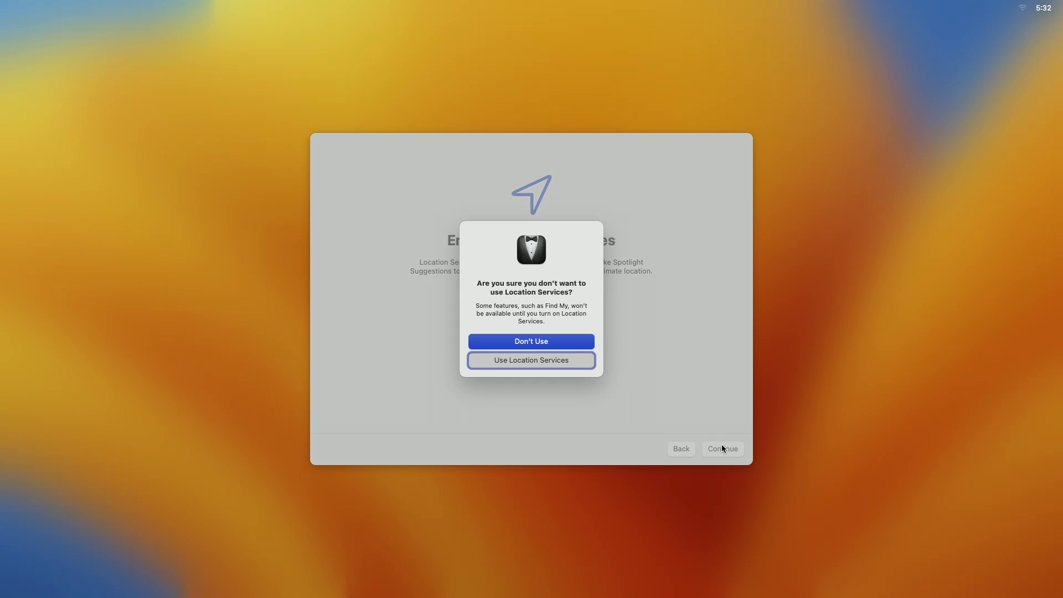
{"action": "left_click", "coordinate": [581, 359]}
{"action": "left_click", "coordinate": [721, 449]}
{"action": "left_click", "coordinate": [720, 450]}
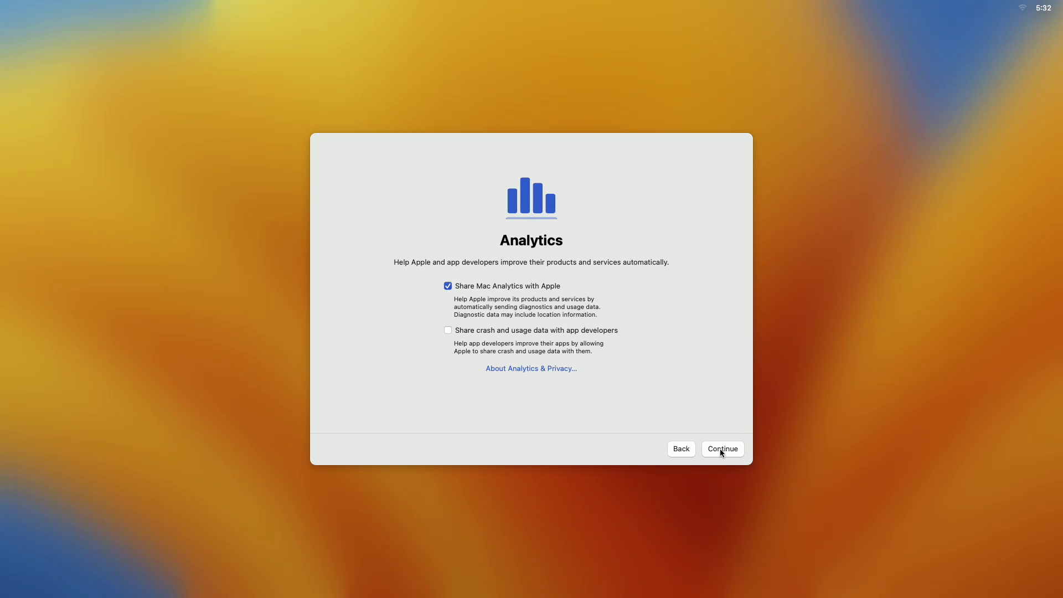
{"action": "left_click", "coordinate": [720, 450]}
{"action": "left_click", "coordinate": [707, 447]}
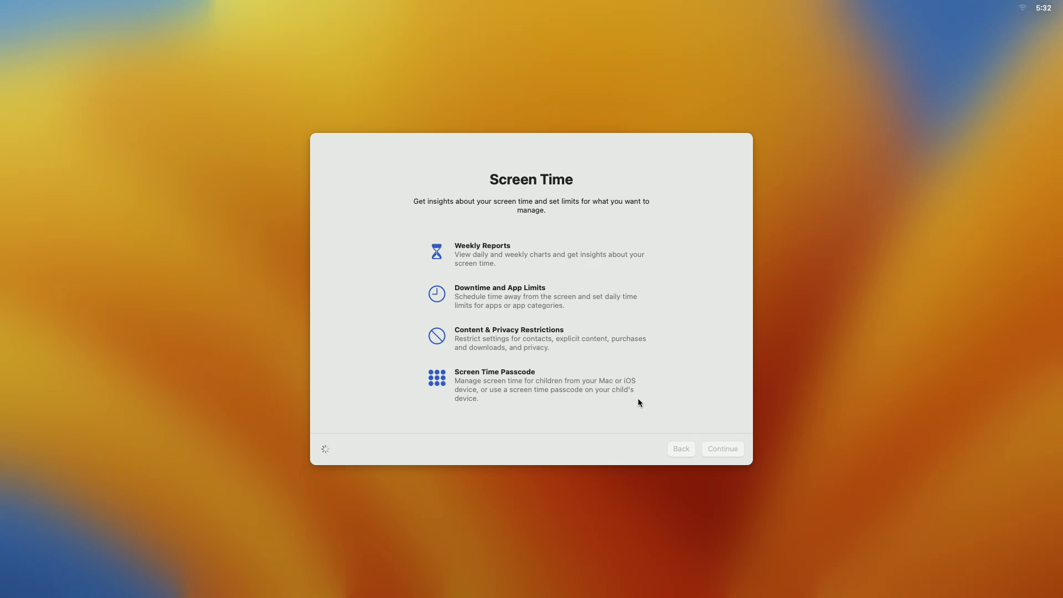
{"action": "left_click", "coordinate": [723, 448]}
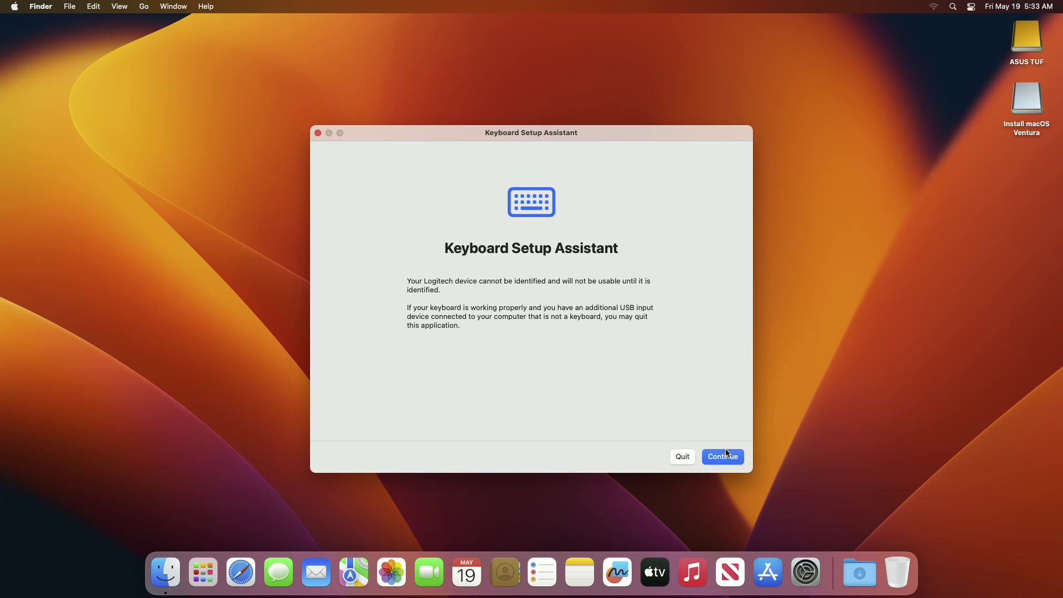
Dismiss the unidentified keyboard alert and quit Keyboard Setup Assistant
{"action": "left_click", "coordinate": [728, 455]}
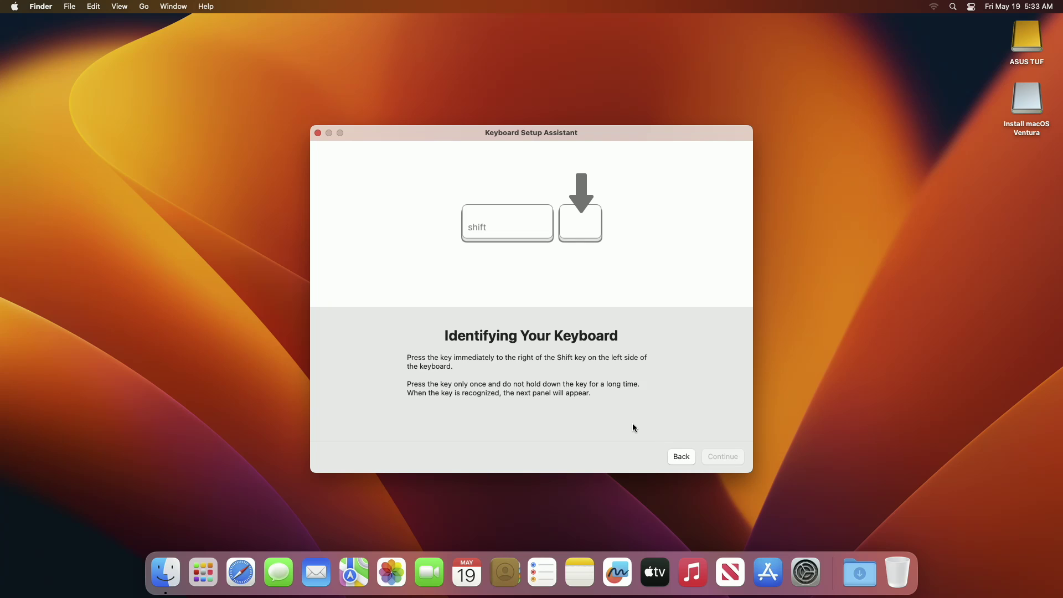
{"action": "key", "text": "space"}
{"action": "key", "text": "Return"}
Eject the Install macOS Ventura volume from the desktop
{"action": "left_click", "coordinate": [318, 133]}
{"action": "right_click", "coordinate": [771, 142]}
{"action": "left_click", "coordinate": [786, 225]}
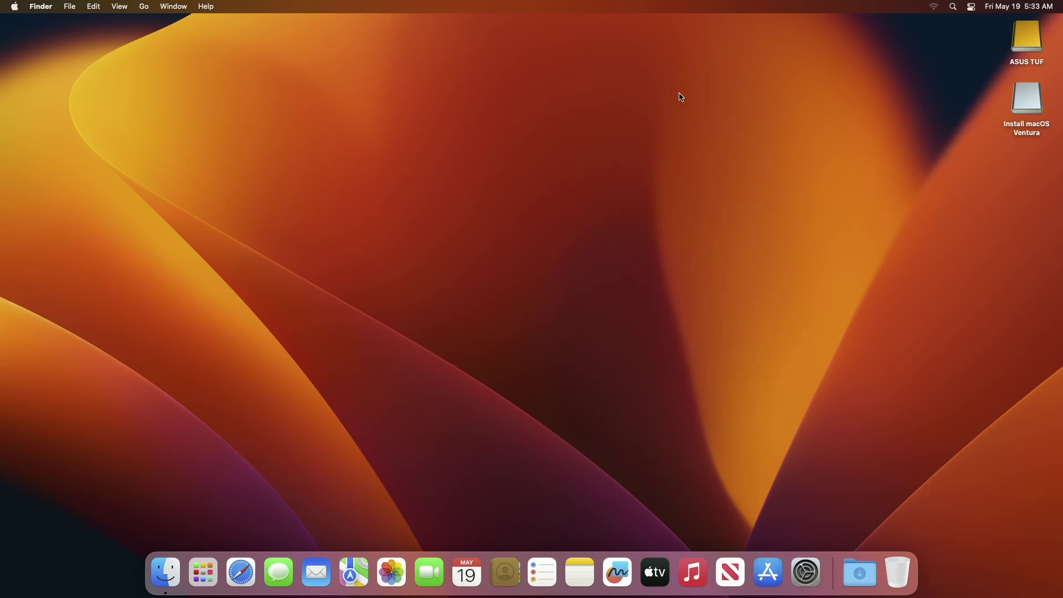
{"action": "right_click", "coordinate": [1022, 95]}
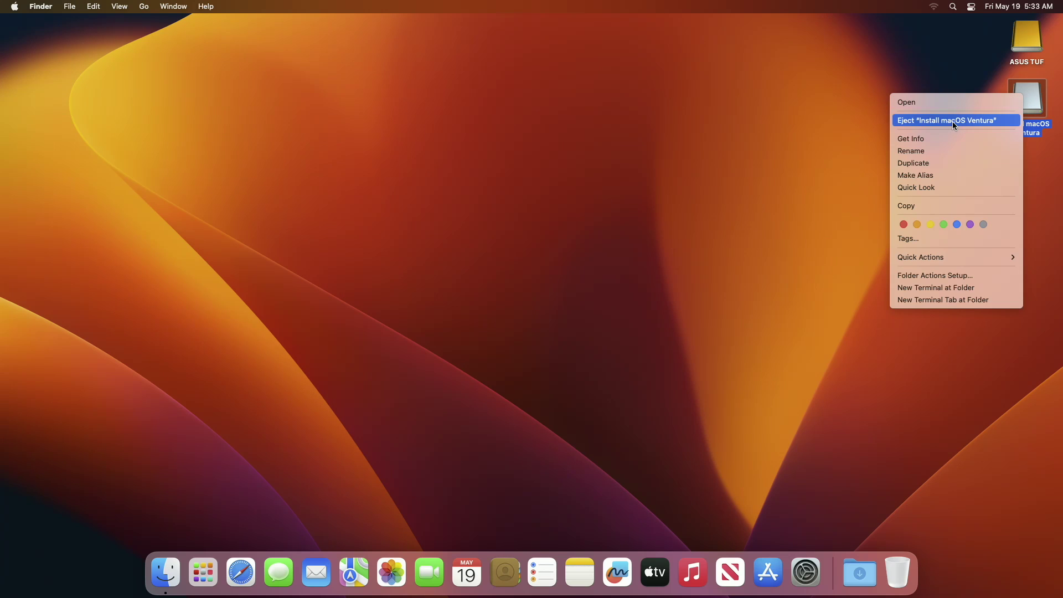
{"action": "left_click", "coordinate": [952, 121]}
Turn on Hard disks in Finder Settings so Macintosh HD shows on the desktop
{"action": "left_click", "coordinate": [41, 6]}
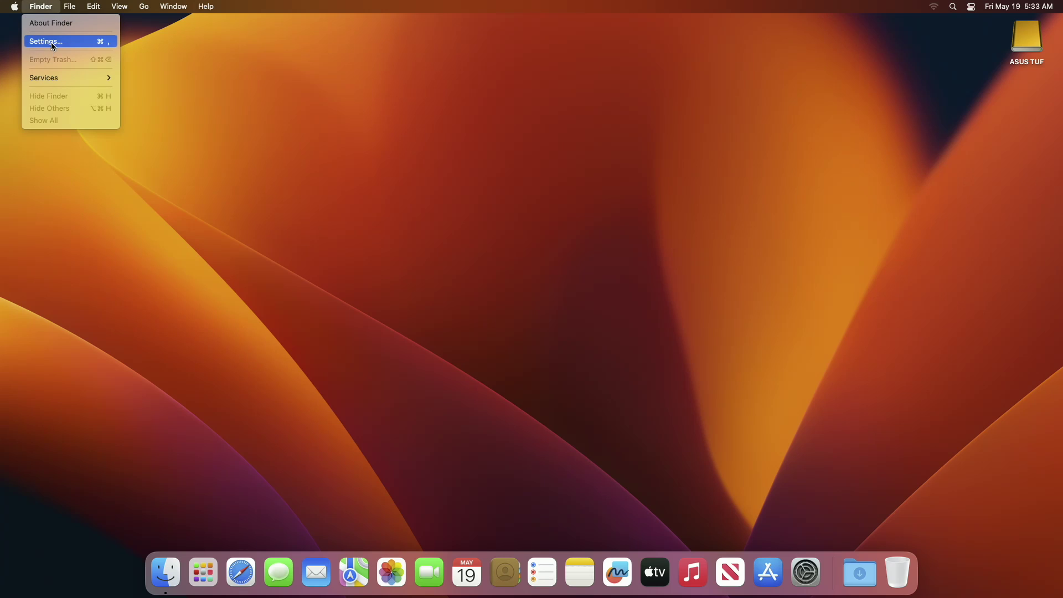
{"action": "left_click", "coordinate": [52, 44]}
{"action": "left_click", "coordinate": [63, 93]}
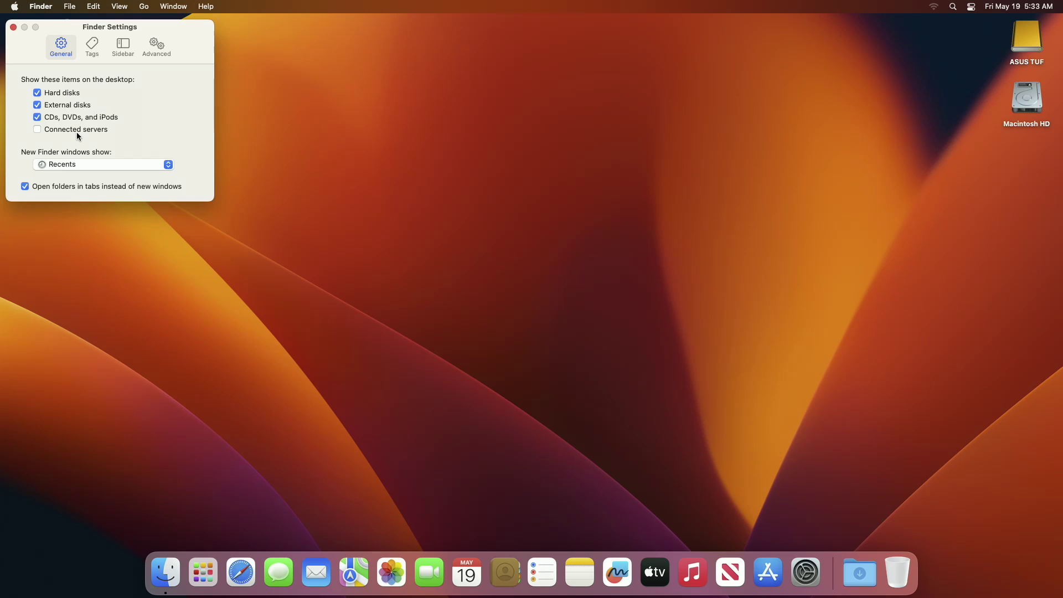
{"action": "left_click", "coordinate": [13, 27]}
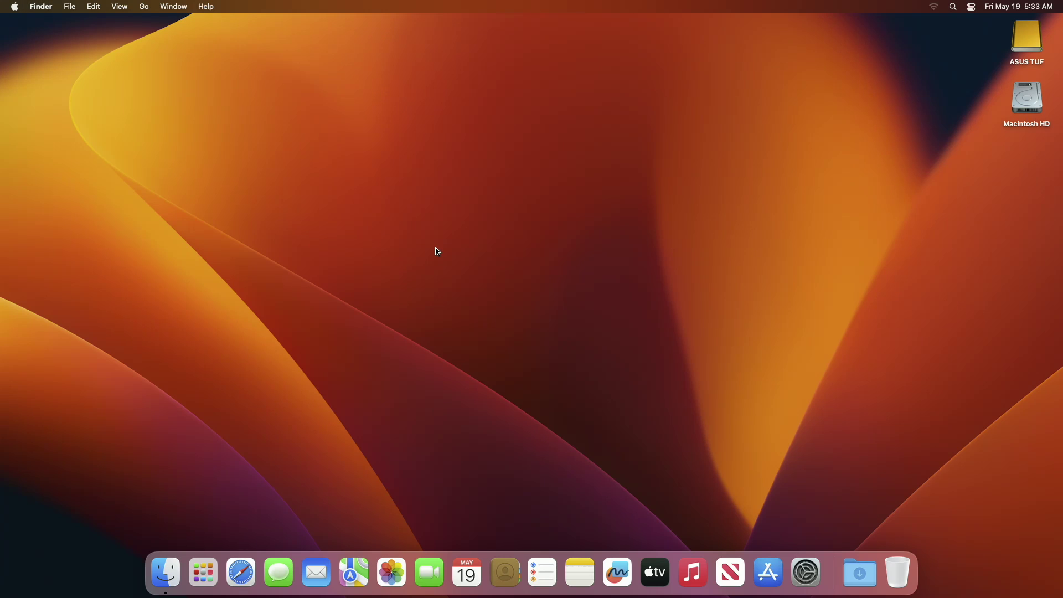
Open System Settings > General > Startup Disk, showing ASUS TUF (macOS 13.3.1) selected
{"action": "left_click", "coordinate": [804, 589]}
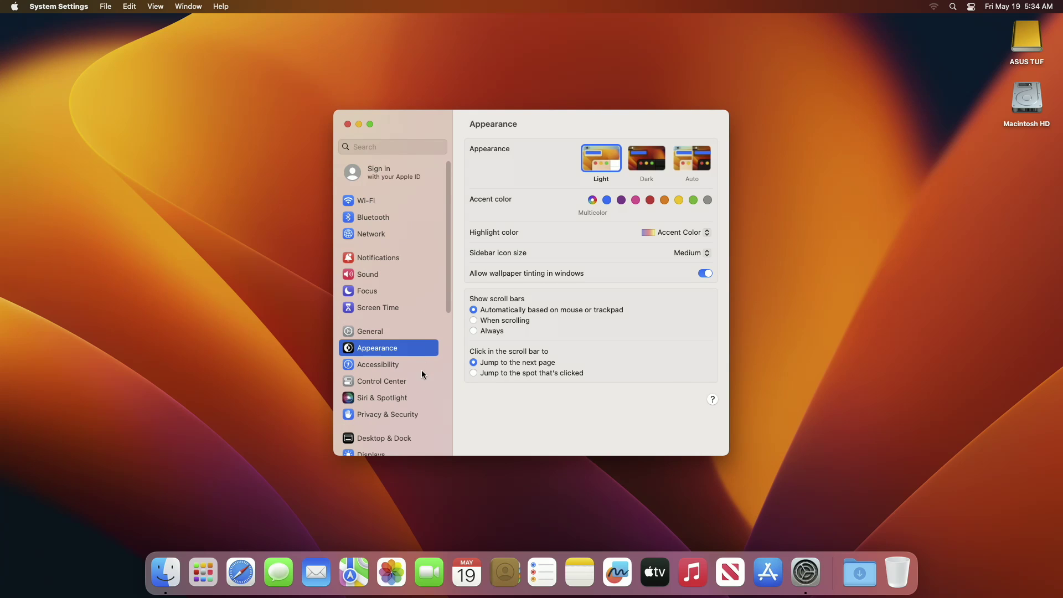
{"action": "left_click", "coordinate": [376, 332]}
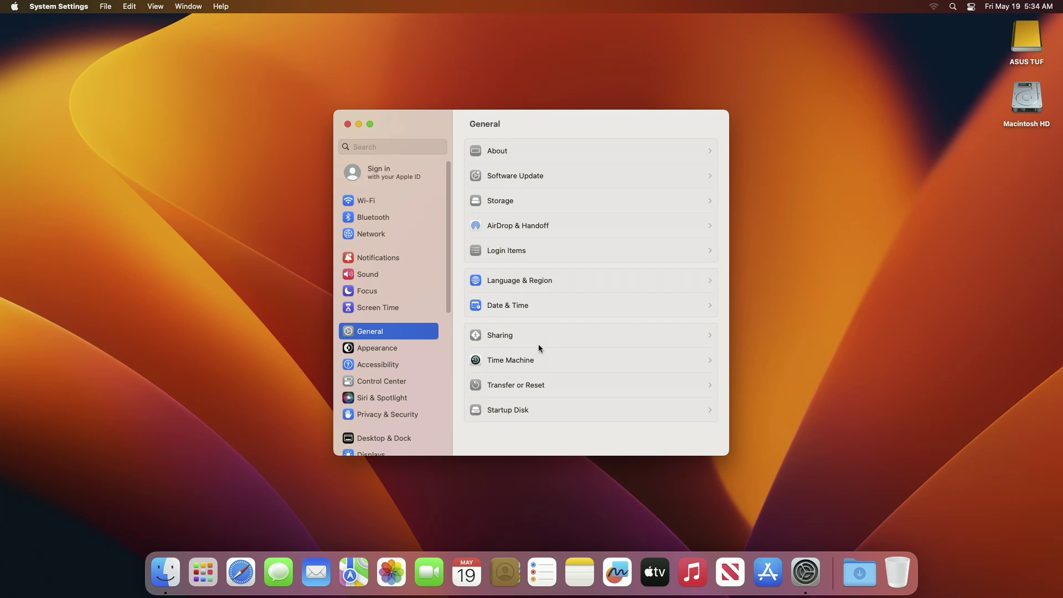
{"action": "left_click", "coordinate": [579, 408]}
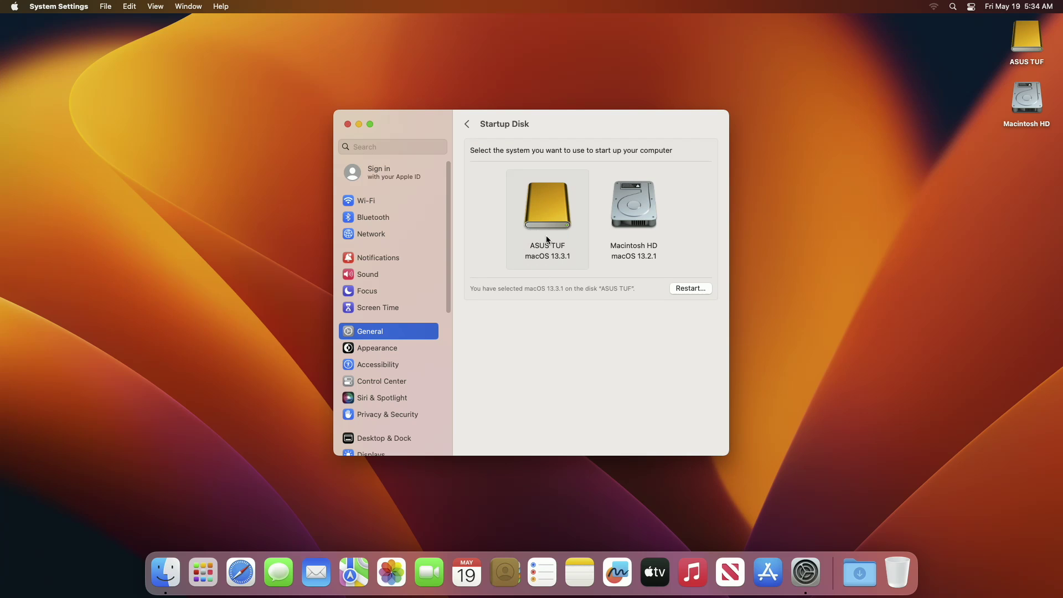